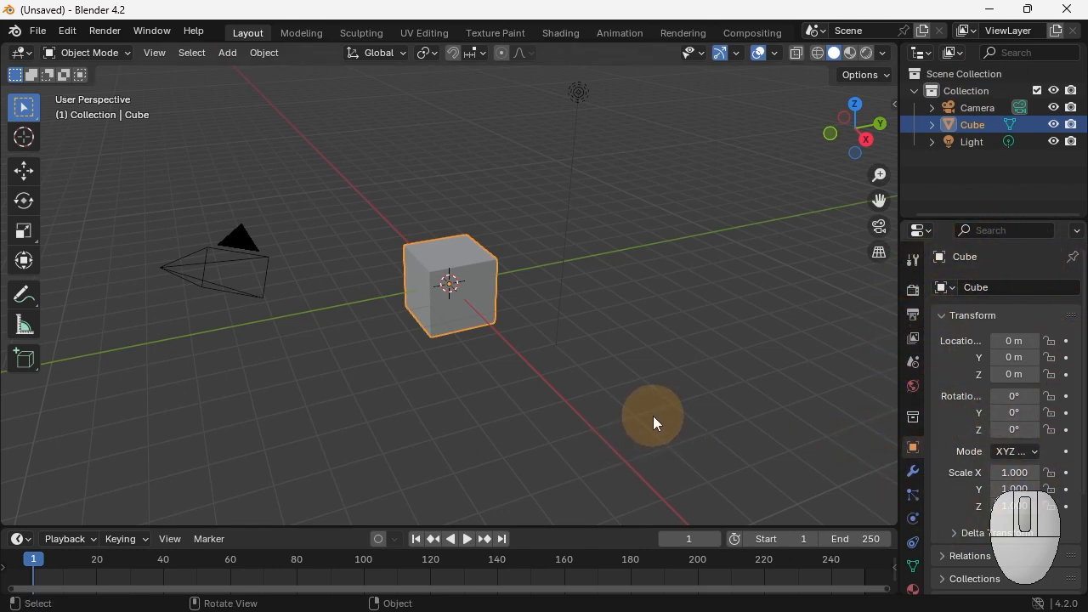
Step: Look through the tool, render, output, view layer and scene properties, ending on the cube's object properties
left_click(914, 264)
left_click(913, 290)
left_click(914, 315)
left_click(914, 338)
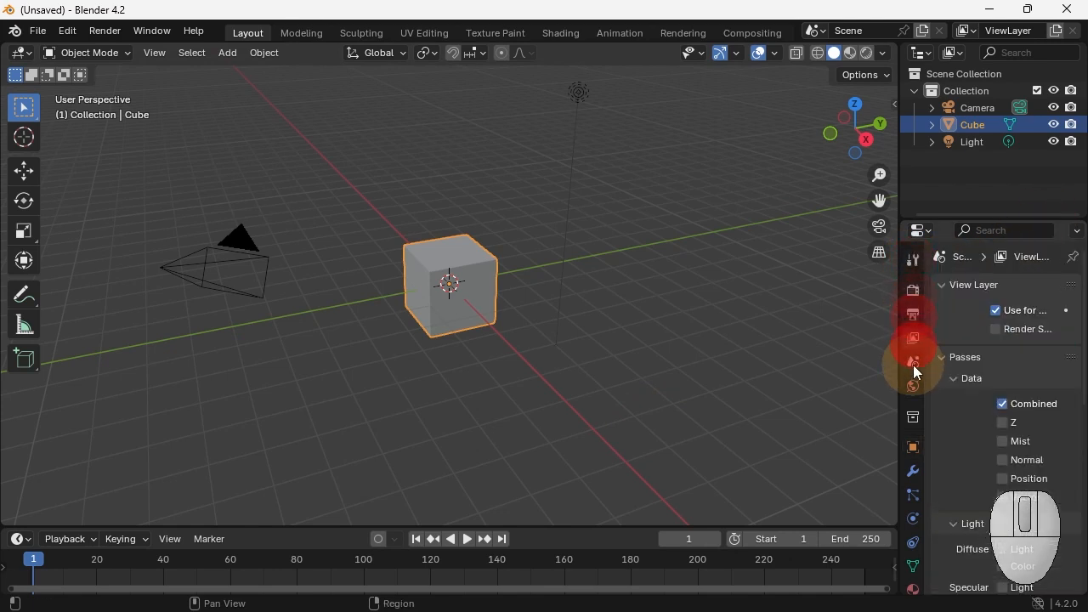
left_click(914, 362)
left_click(913, 262)
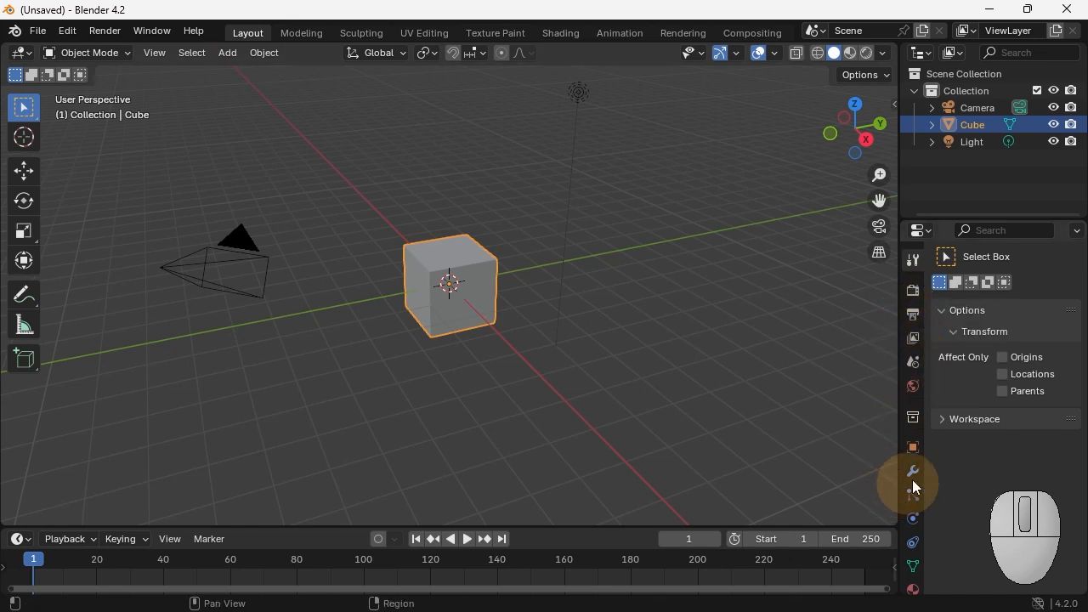
left_click(913, 447)
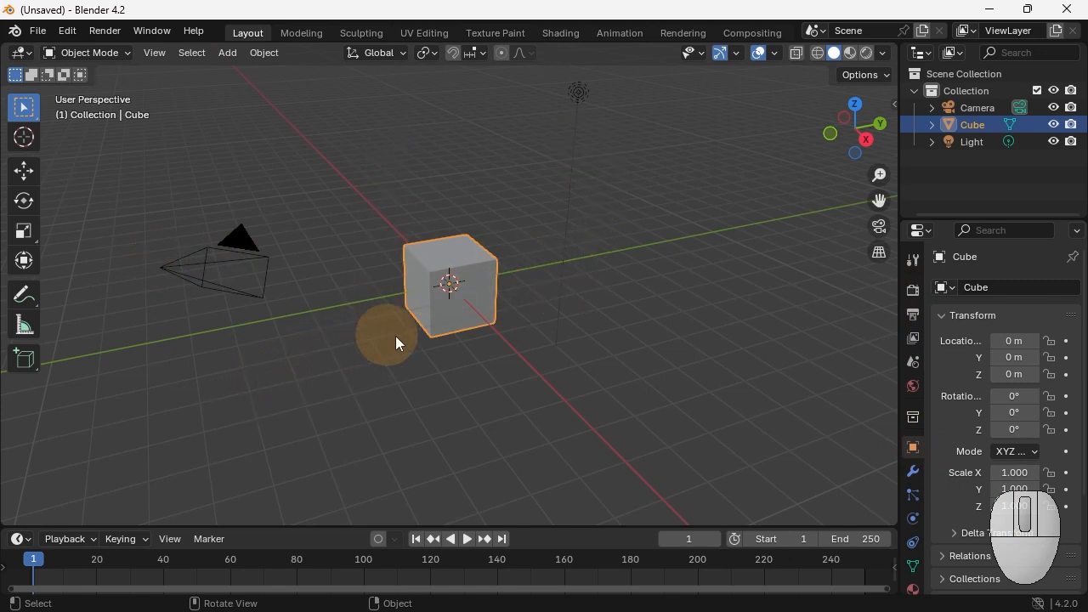
Step: Frame all objects in the viewport and zoom in on the selected cube to view it from another angle
middle_click_drag(468, 371, 545, 304)
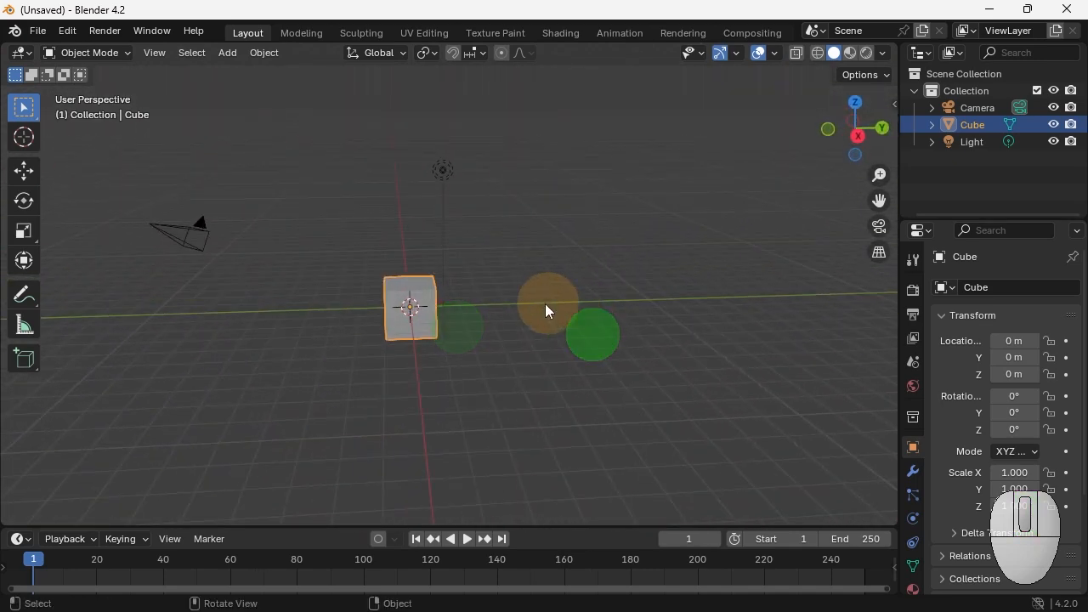
key("Home")
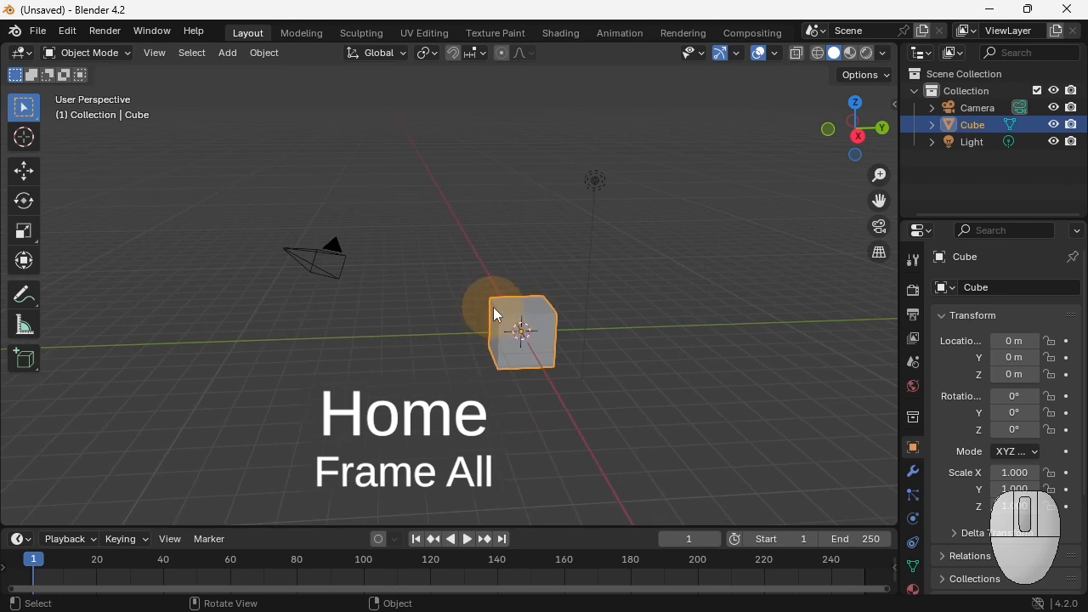
key("KP_Decimal")
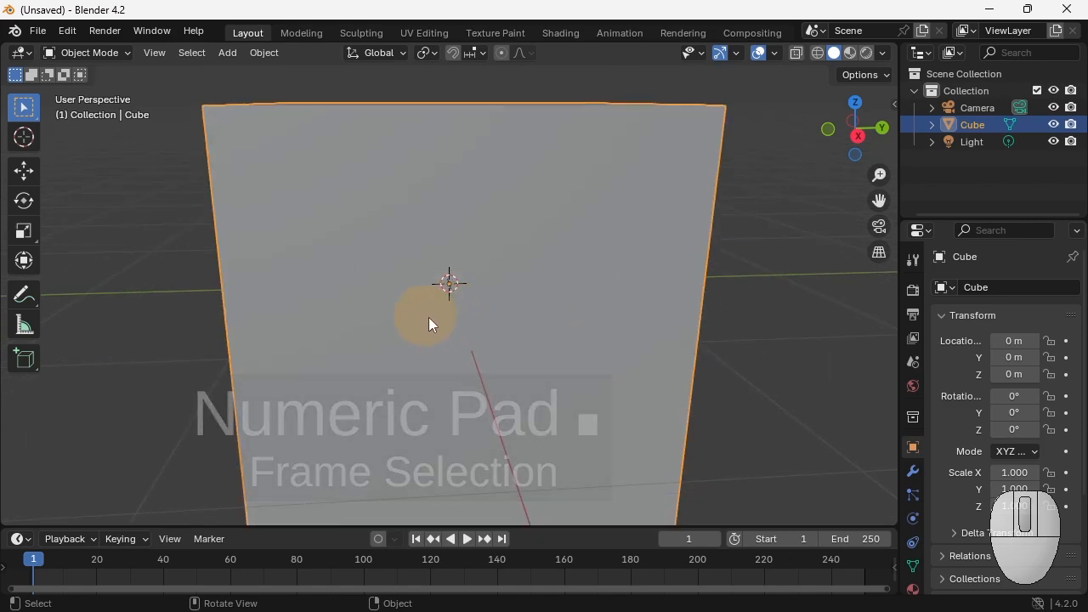
mouse_move(431, 320)
middle_mouse_down()
mouse_move(564, 364)
mouse_move(482, 351)
mouse_move(462, 321)
mouse_move(494, 298)
mouse_move(484, 311)
mouse_move(305, 330)
mouse_move(127, 335)
middle_mouse_up()
Step: Deselect the cube with an empty box selection and select it again
left_click_drag(755, 346, 669, 287)
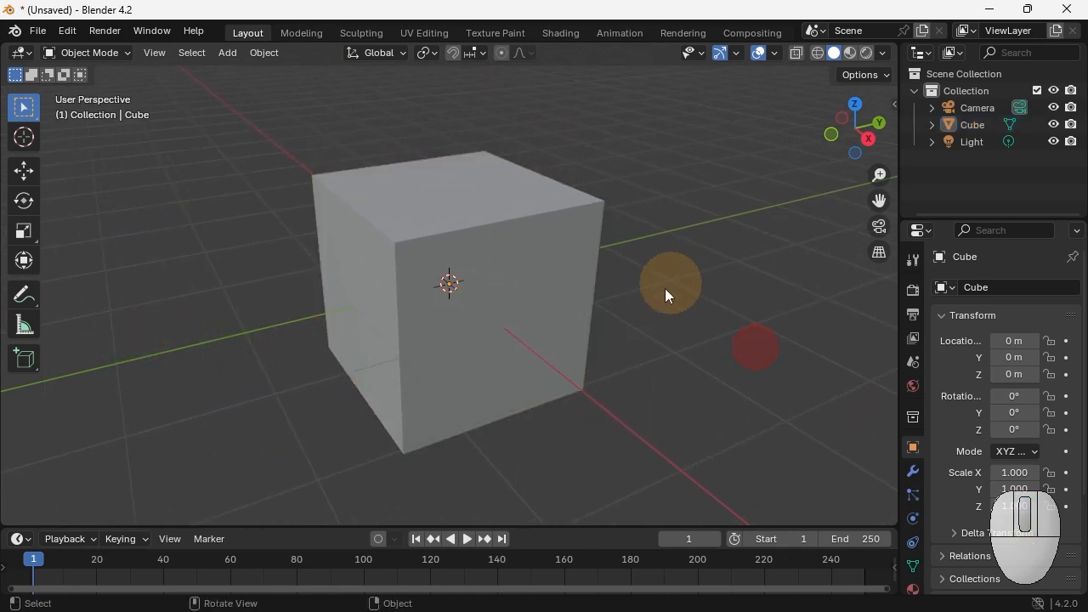
left_click_drag(518, 287, 608, 351)
left_click_drag(741, 349, 699, 355)
left_click(534, 291)
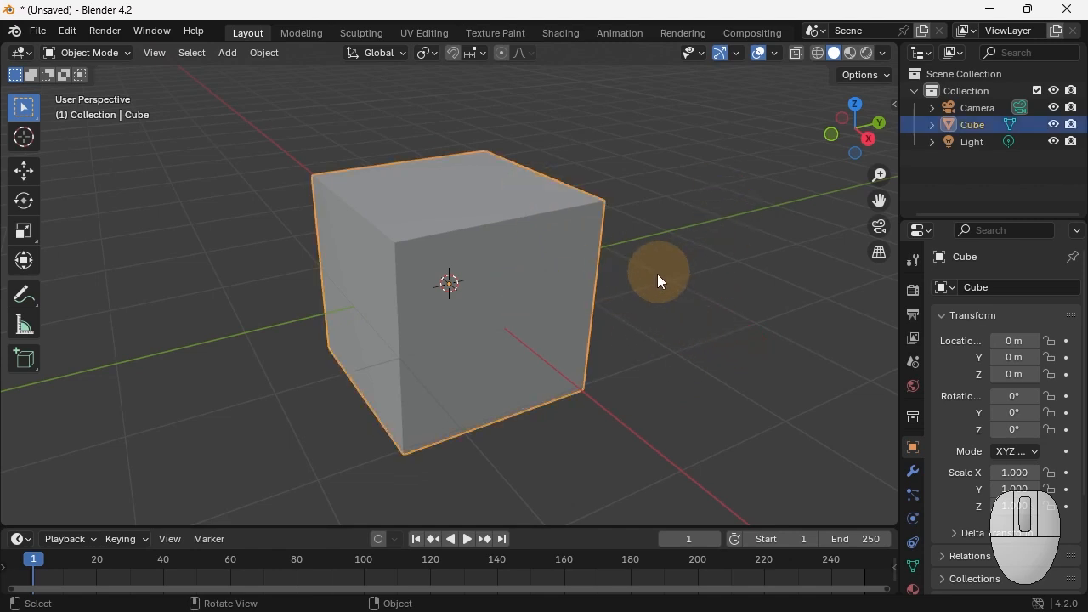
Step: Hide and show the 3D viewport's toolbar repeatedly, leaving it shown
middle_click_drag(590, 322, 423, 313)
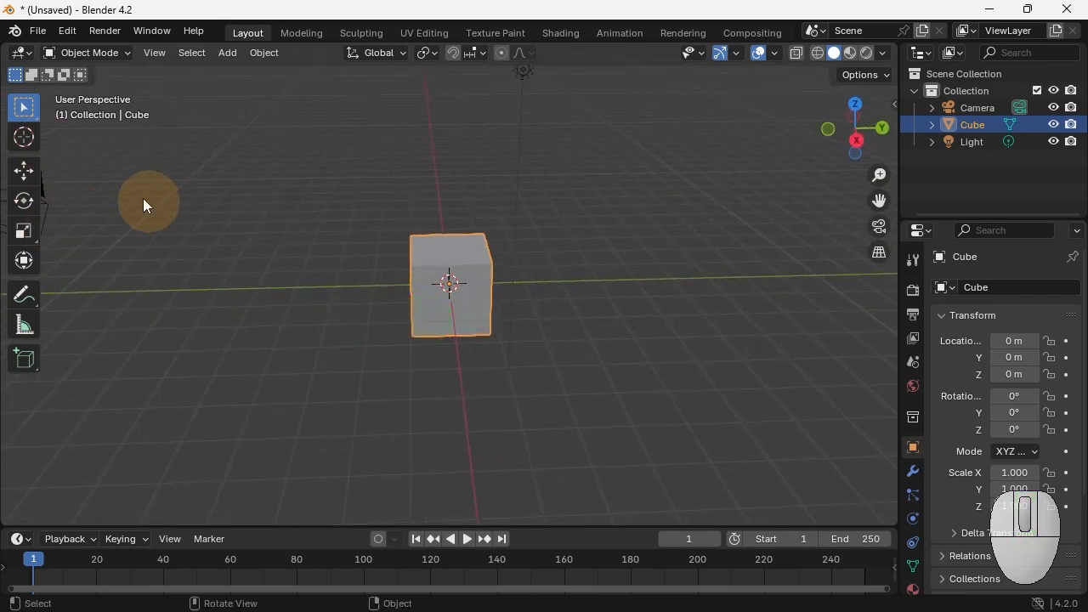
key("t")
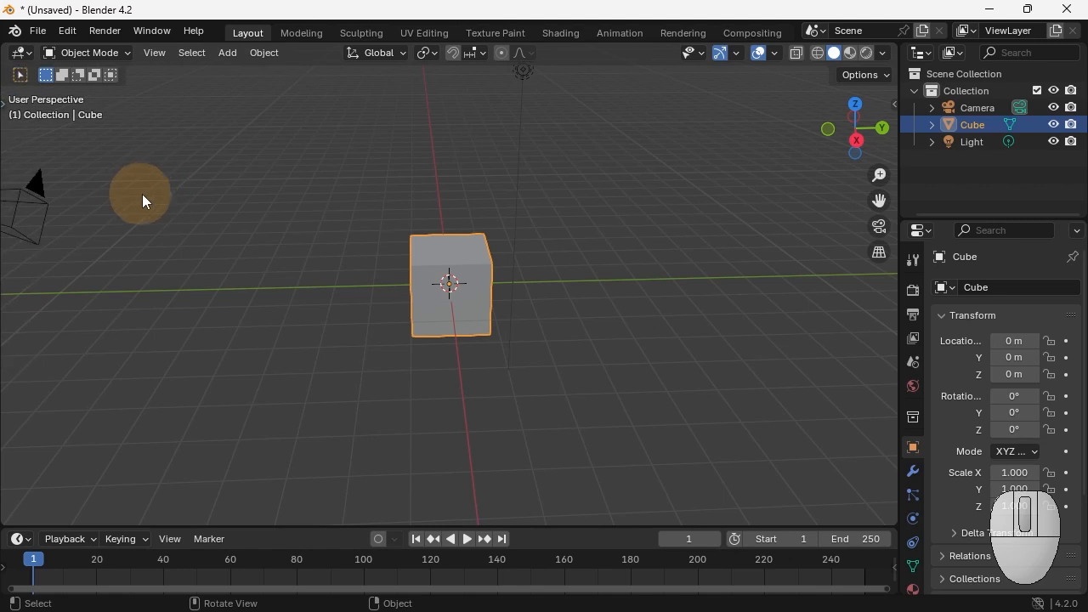
key("t")
key("t")
key("t")
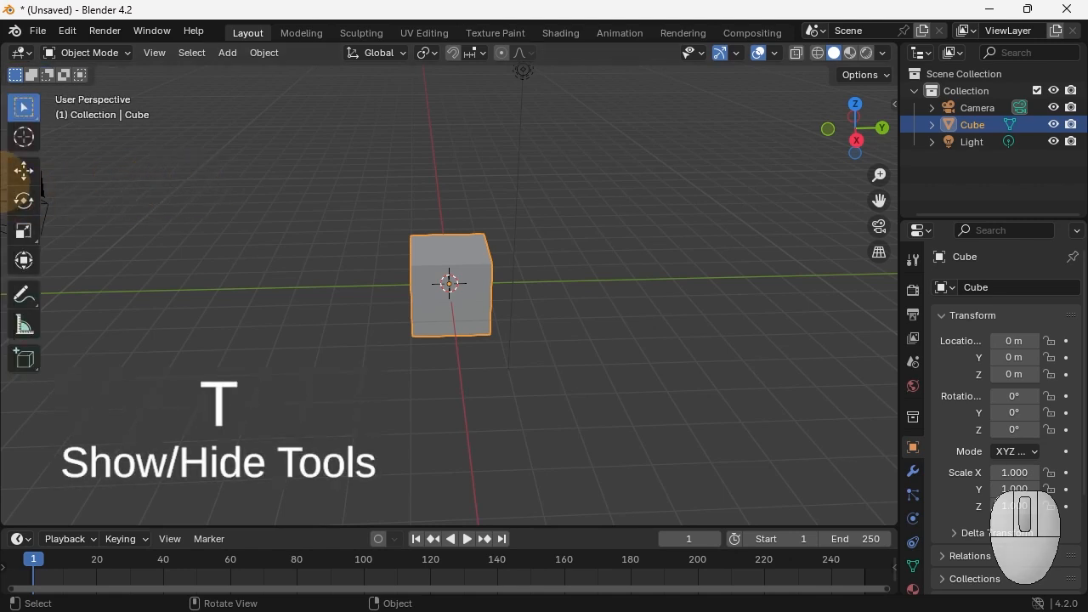
Step: Move the cube using the Move tool's axis handles to about X -1.26, Y -6.46, Z 0 m
left_click(23, 171)
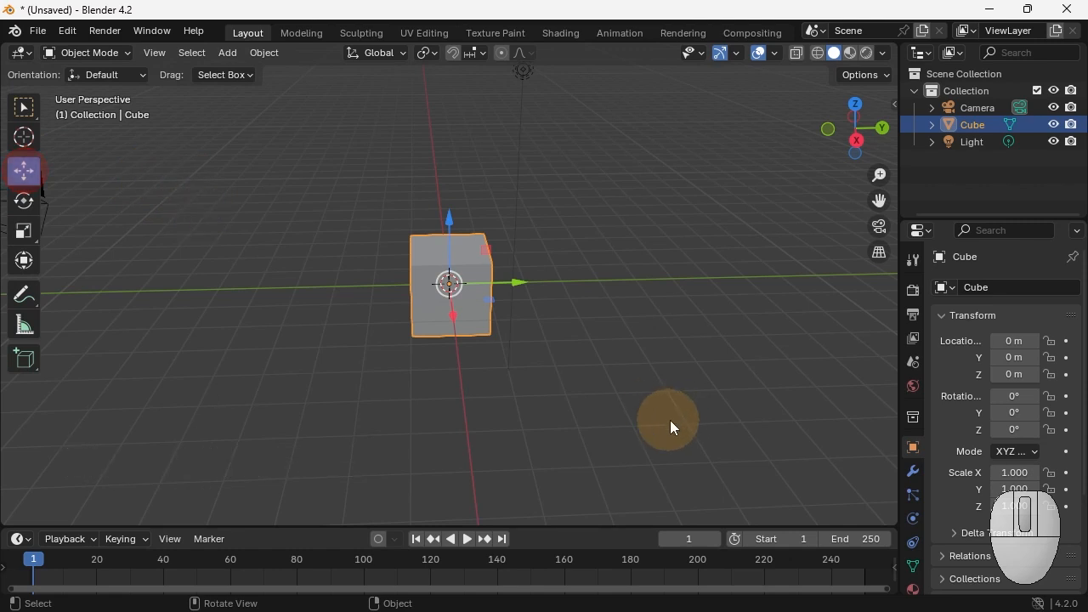
mouse_move(516, 284)
left_mouse_down()
mouse_move(498, 286)
mouse_move(507, 291)
left_mouse_up()
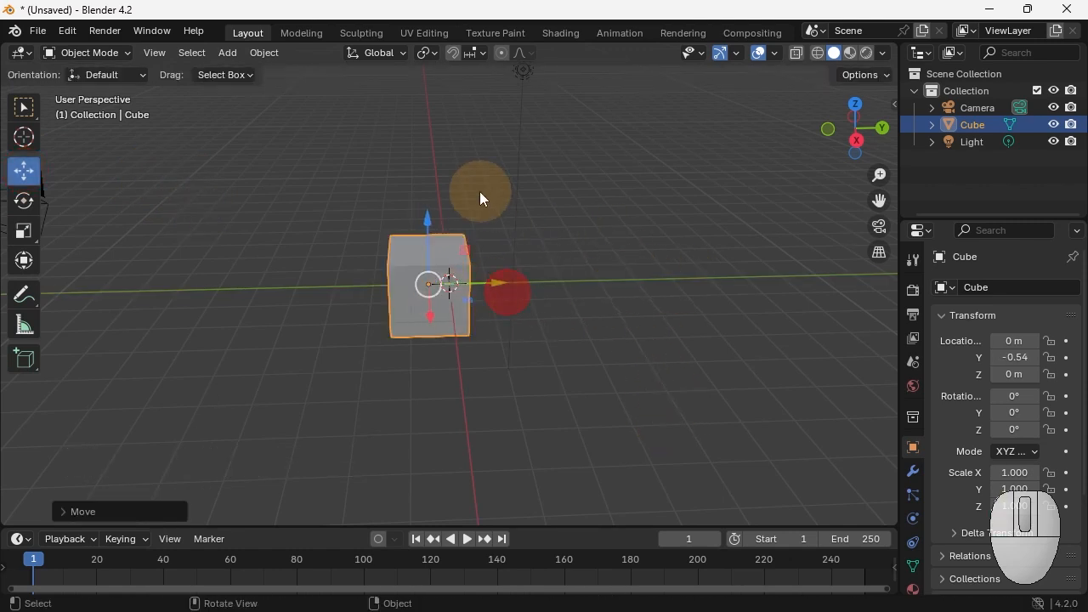
left_click_drag(428, 225, 441, 233)
left_click_drag(431, 355, 599, 296)
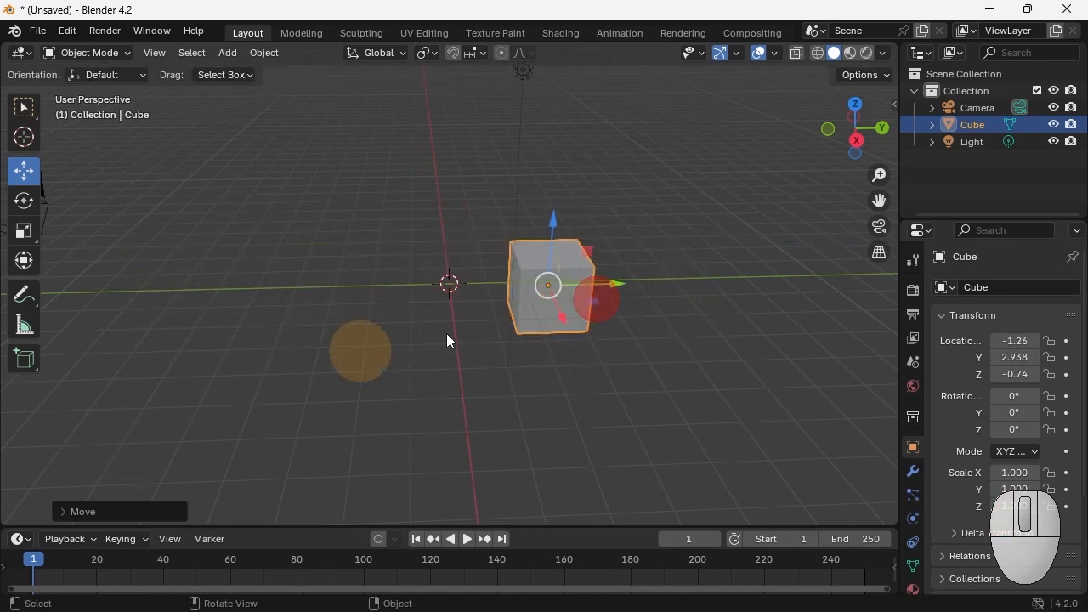
left_click_drag(552, 217, 556, 189)
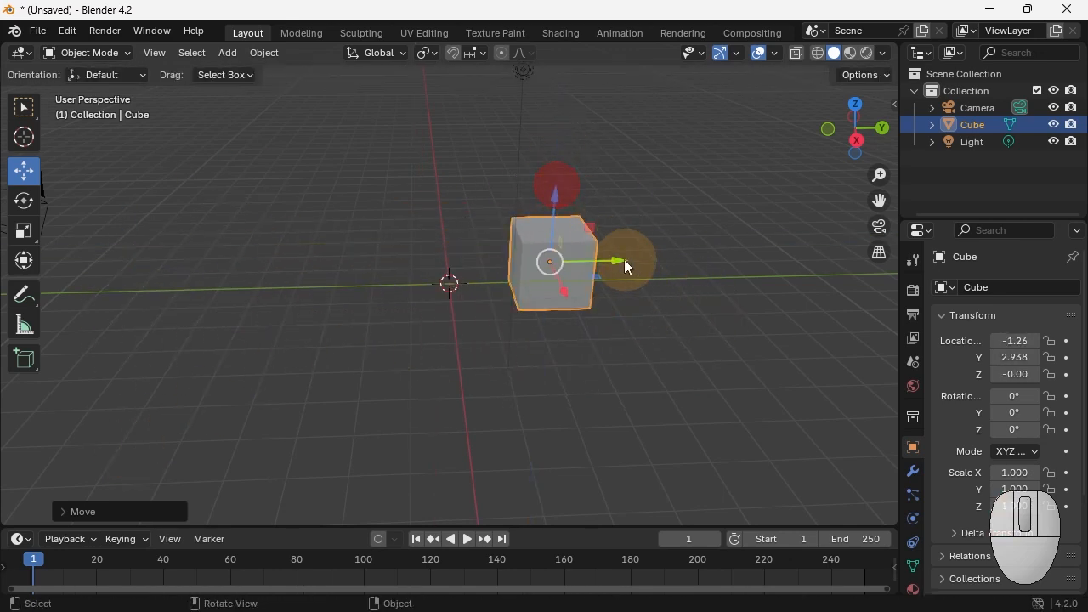
left_click_drag(624, 260, 281, 281)
Step: Rotate the cube to about 3°, 12.5° and 15° on X, Y and Z, and scale it to about 6.43 on X and 1.94 on Y
left_click(24, 201)
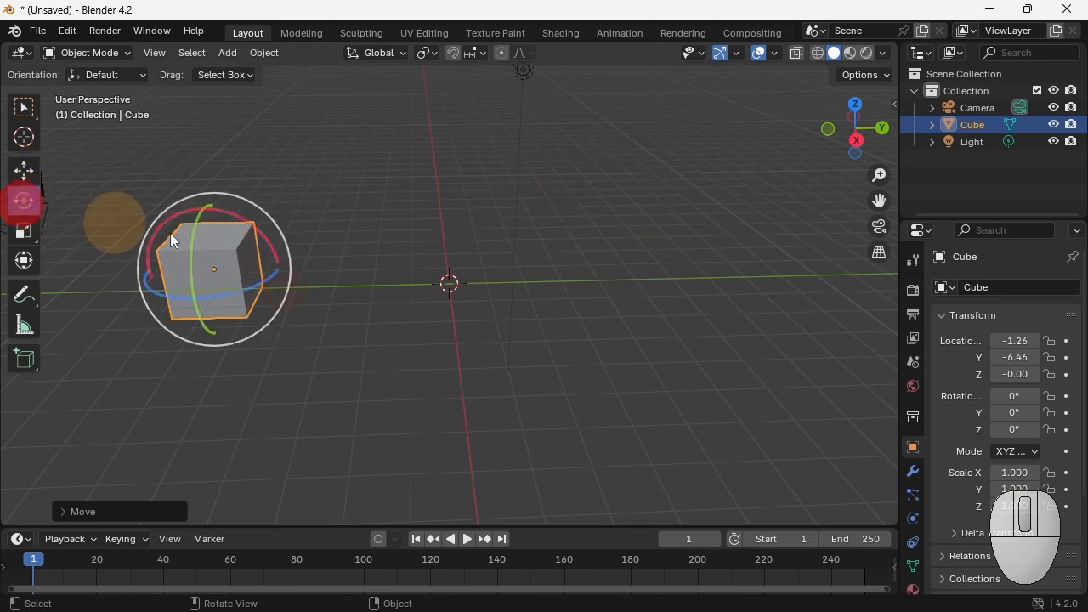
mouse_move(270, 227)
left_mouse_down()
mouse_move(286, 293)
mouse_move(281, 232)
left_mouse_up()
left_click_drag(215, 302, 259, 262)
left_click(24, 232)
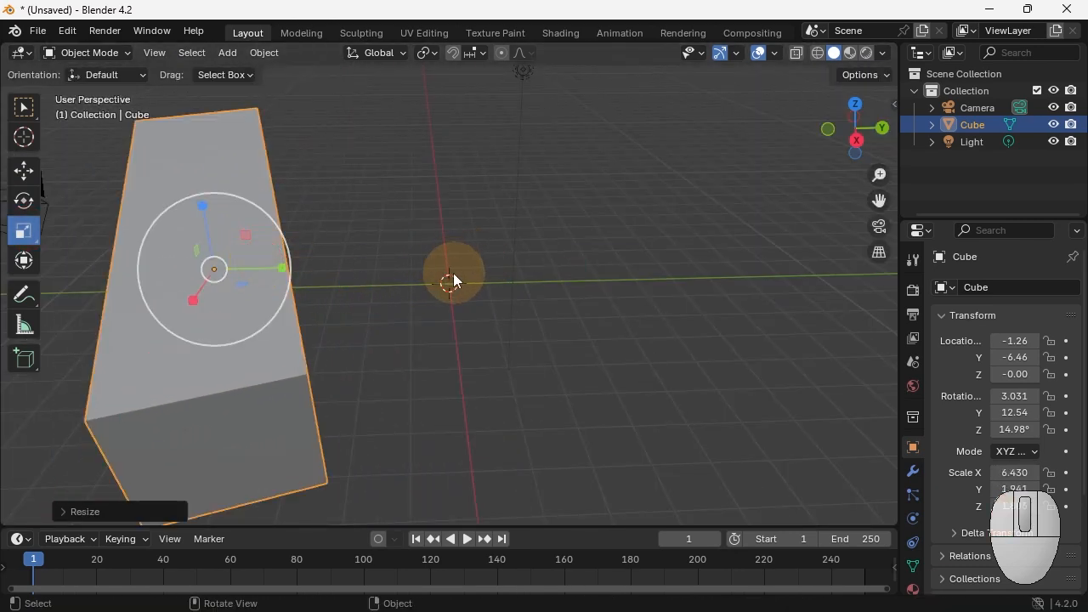
Step: Undo all the scaling, rotation and moves applied to the cube
key("ctrl+z")
key("ctrl+z")
key("ctrl+z")
key("ctrl+z")
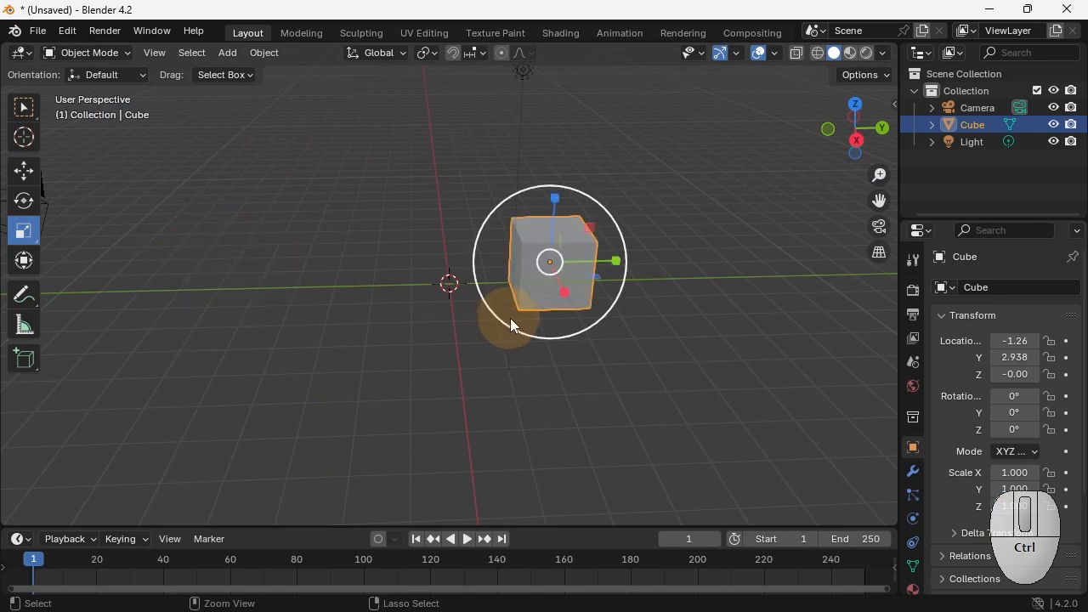
key("ctrl+z")
key("ctrl+z")
key("ctrl+z")
key("ctrl+z")
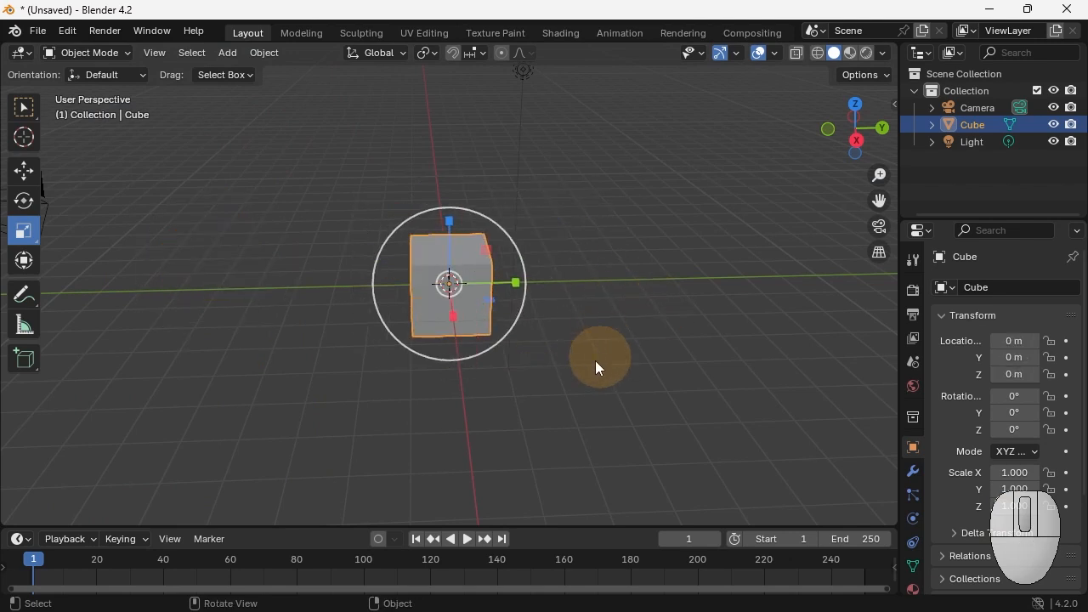
Step: Switch to the Select Box tool and move the cube freely to about X -3.44, Y 3.53, Z 0.56 m
middle_click_drag(595, 360, 180, 345)
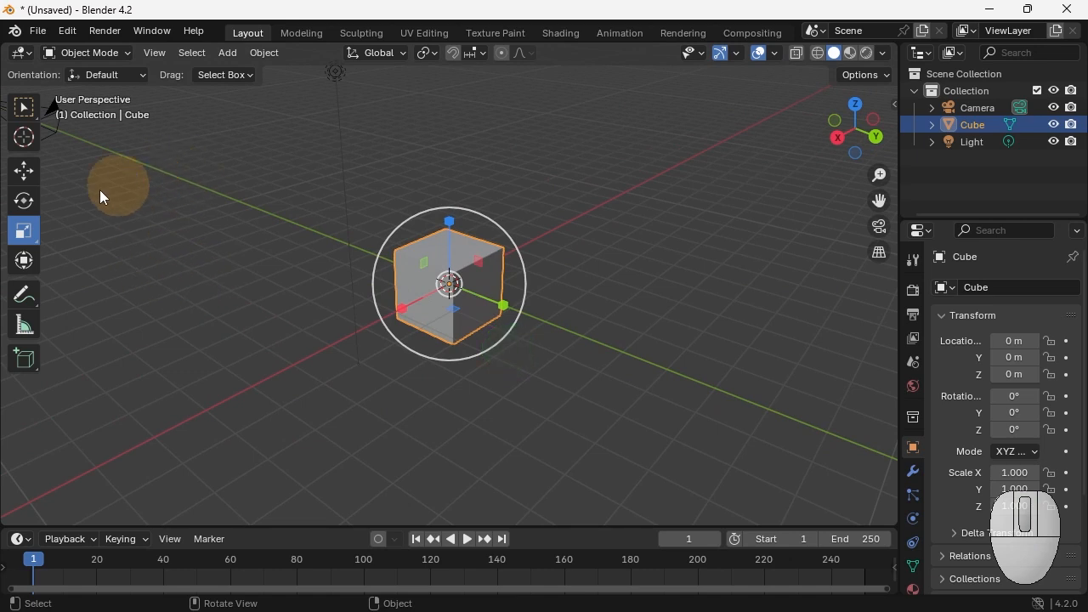
left_click(24, 109)
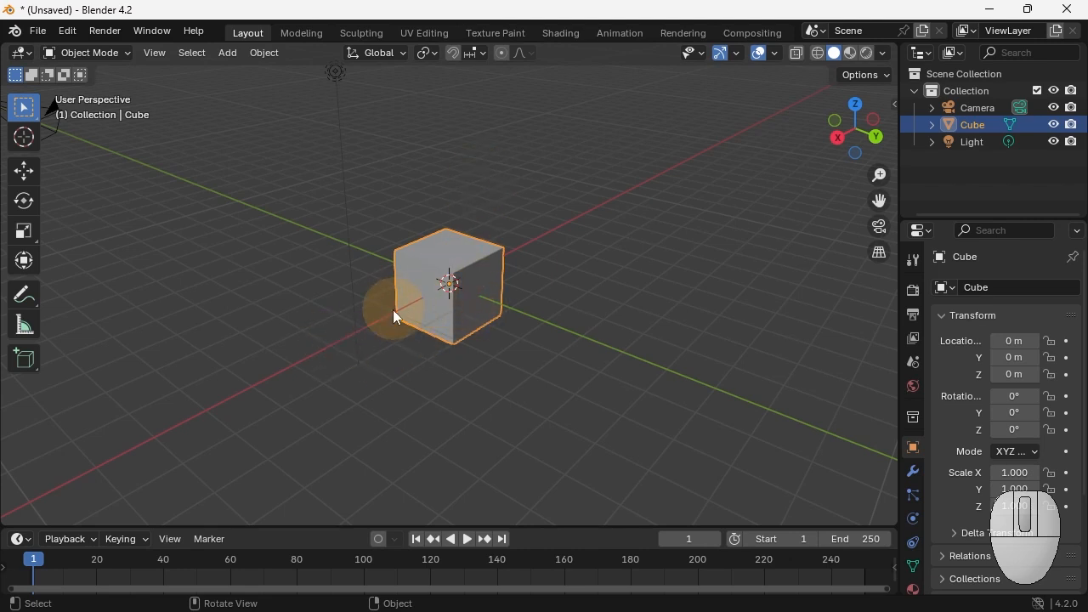
key("g")
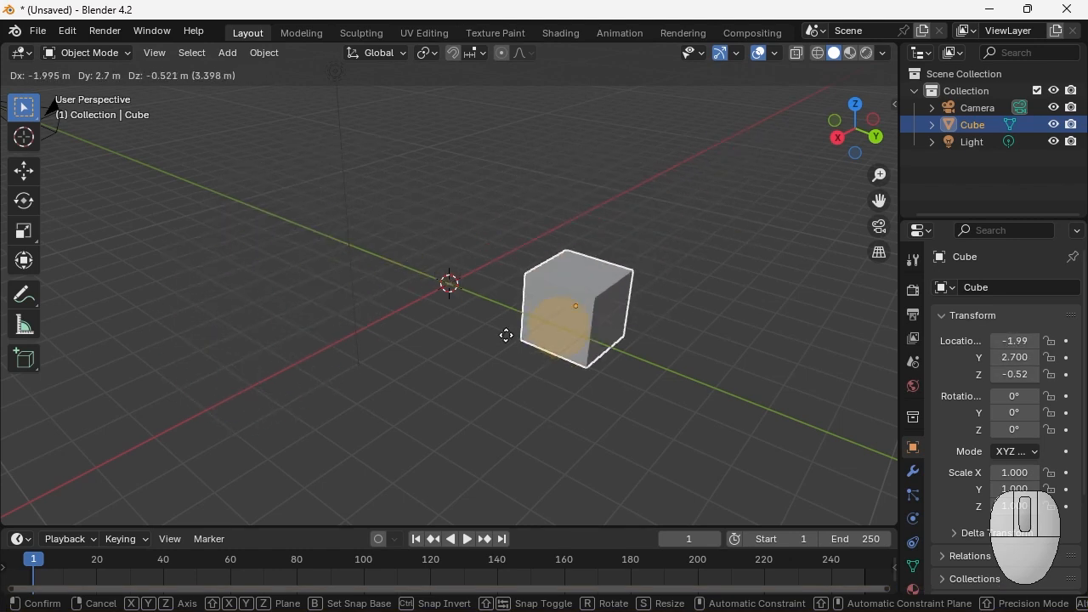
left_click(614, 279)
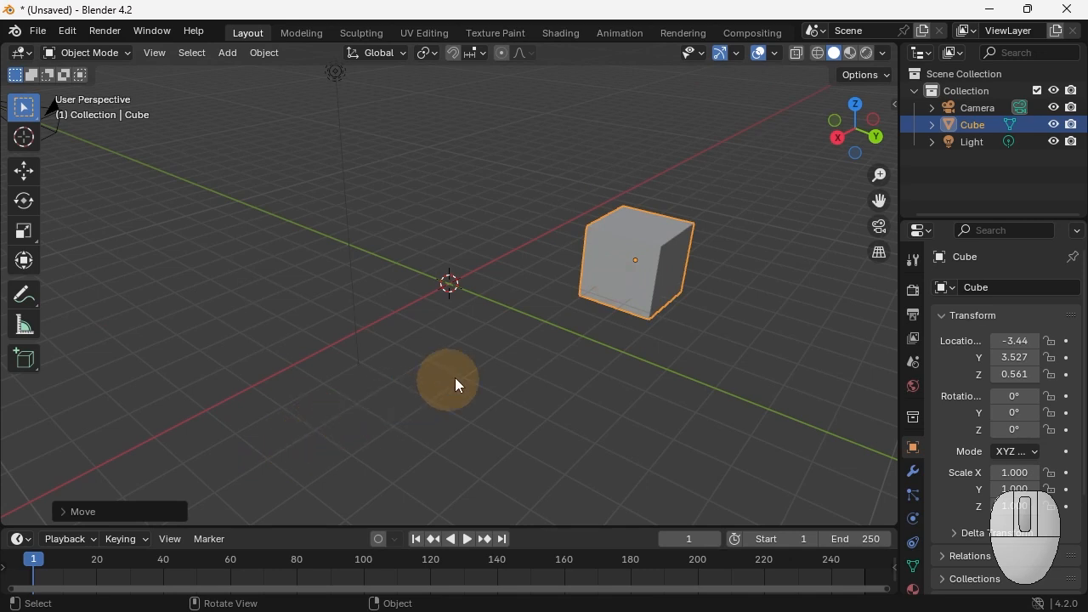
Step: Move the cube along the global X axis to about X 1.65 m
key("g")
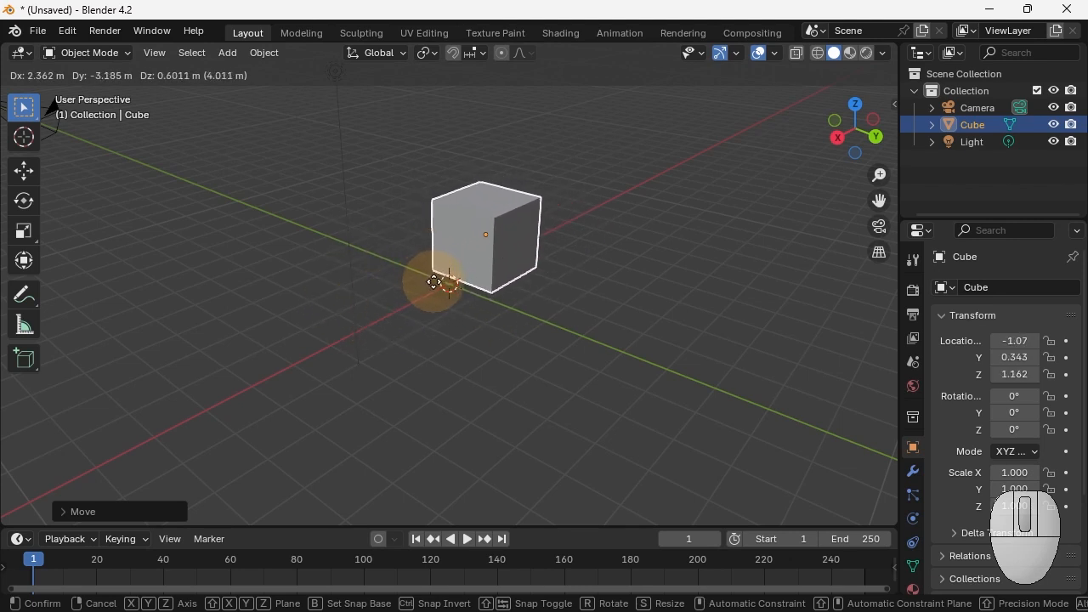
key("y")
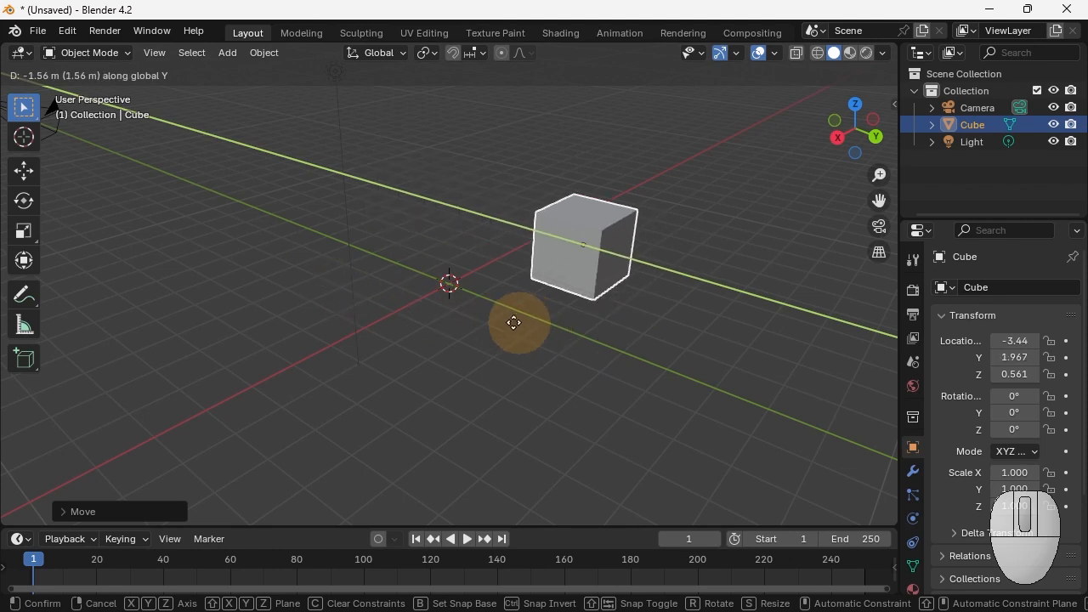
key("x")
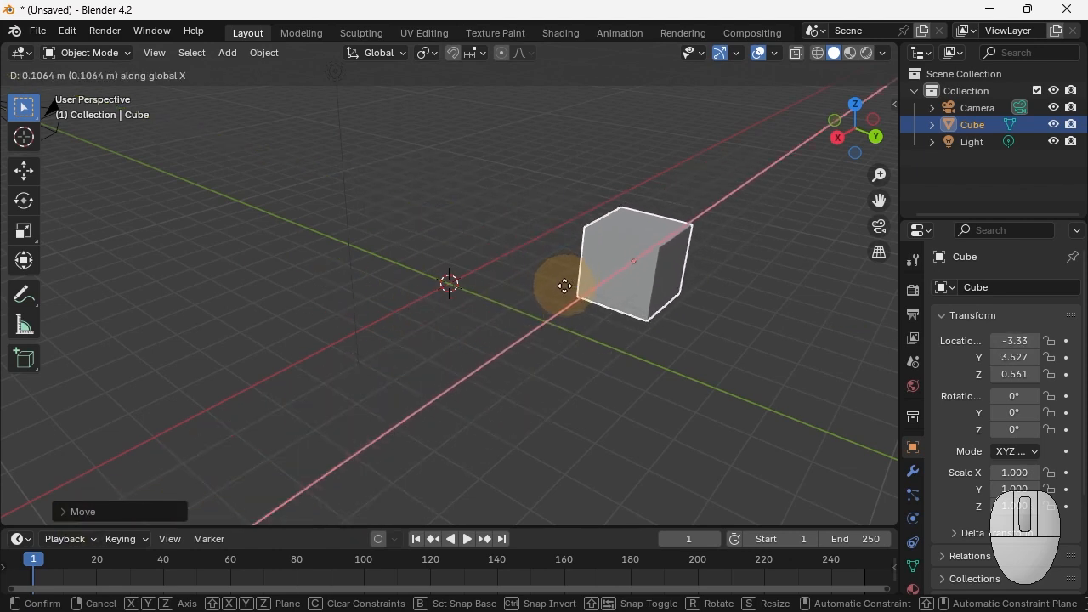
left_click(458, 365)
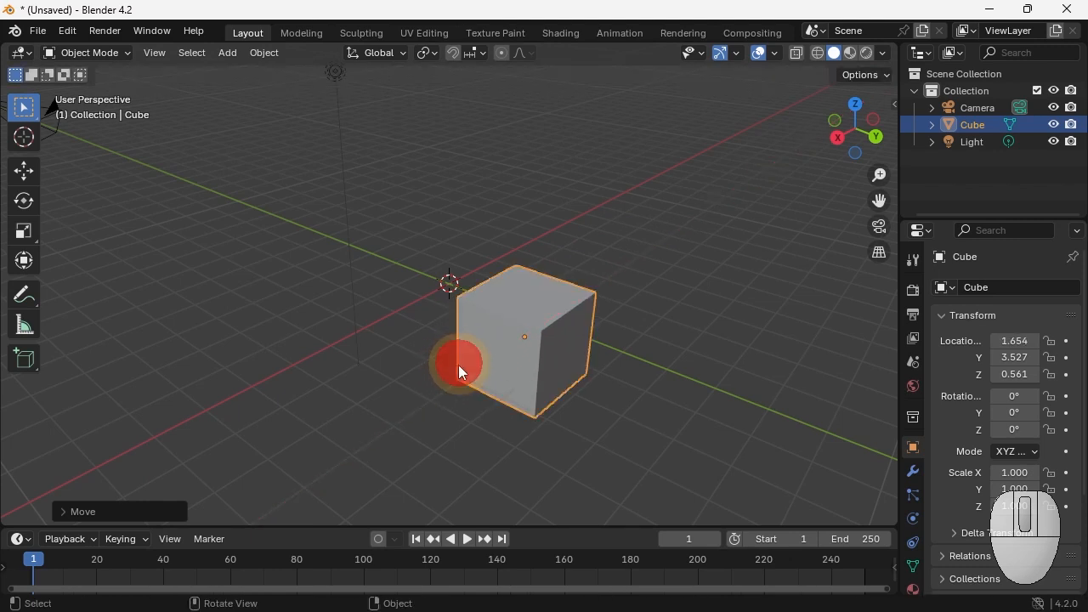
Step: Move the cube along the global Y axis to about Y -2.07 m
key("g")
key("y")
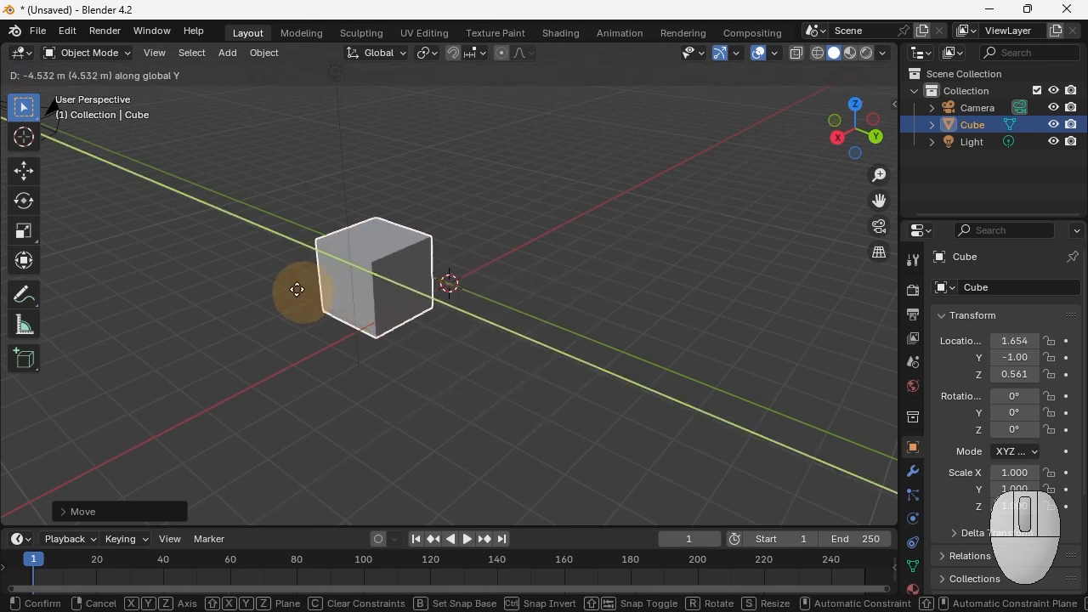
left_click(292, 287)
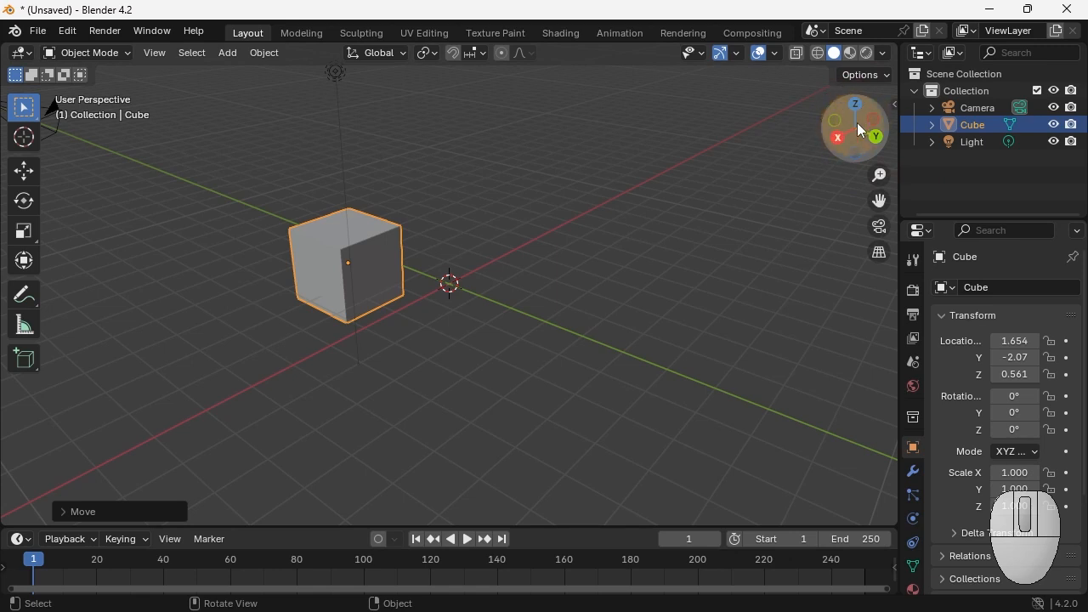
left_click(867, 99)
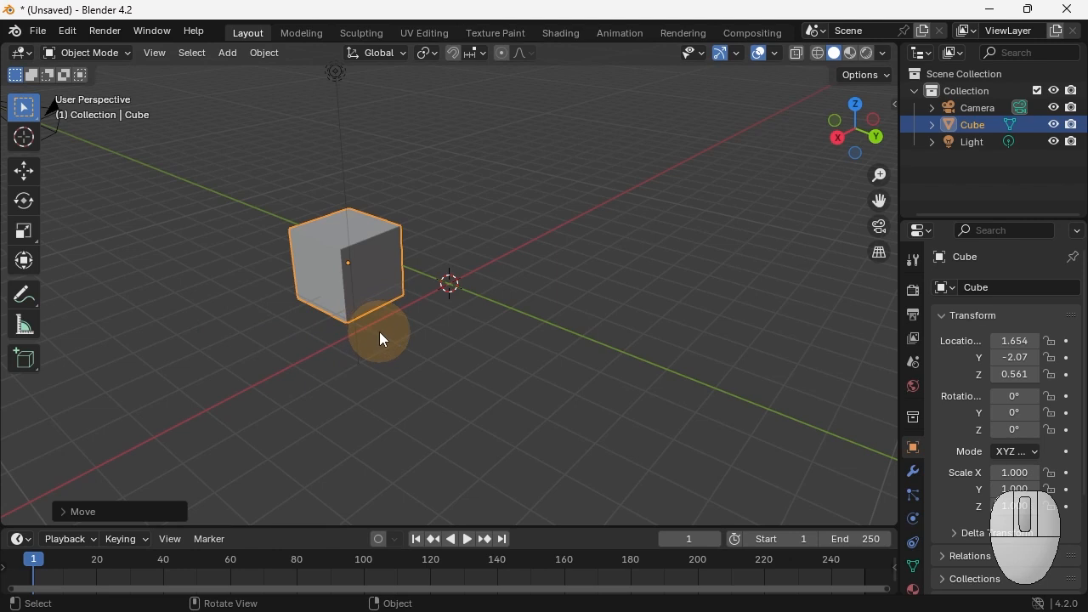
Step: Rotate the cube about -10.3° around the global Y axis
key("r")
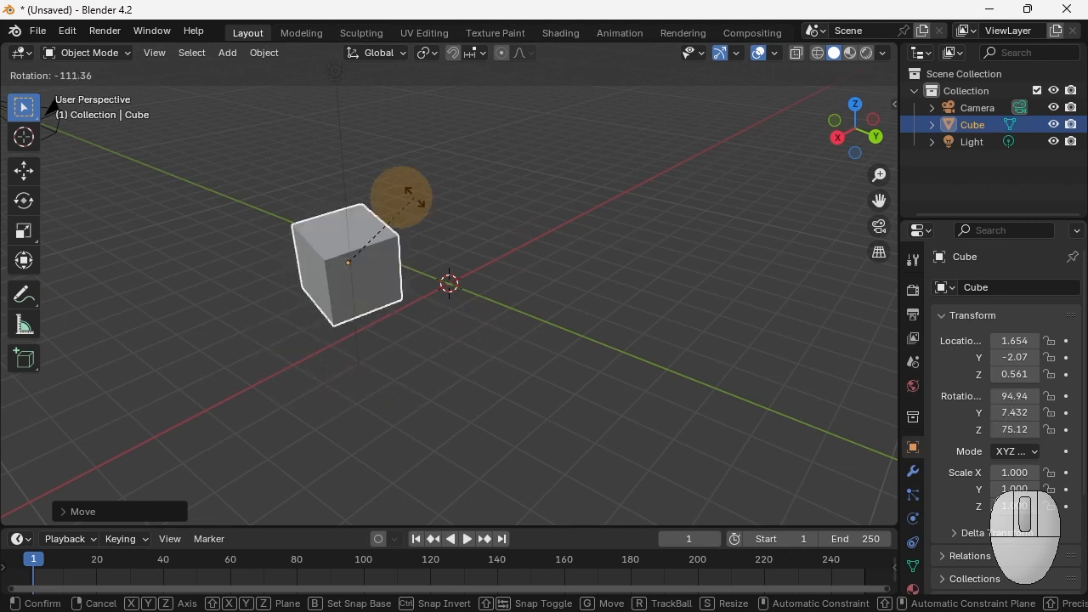
key("y")
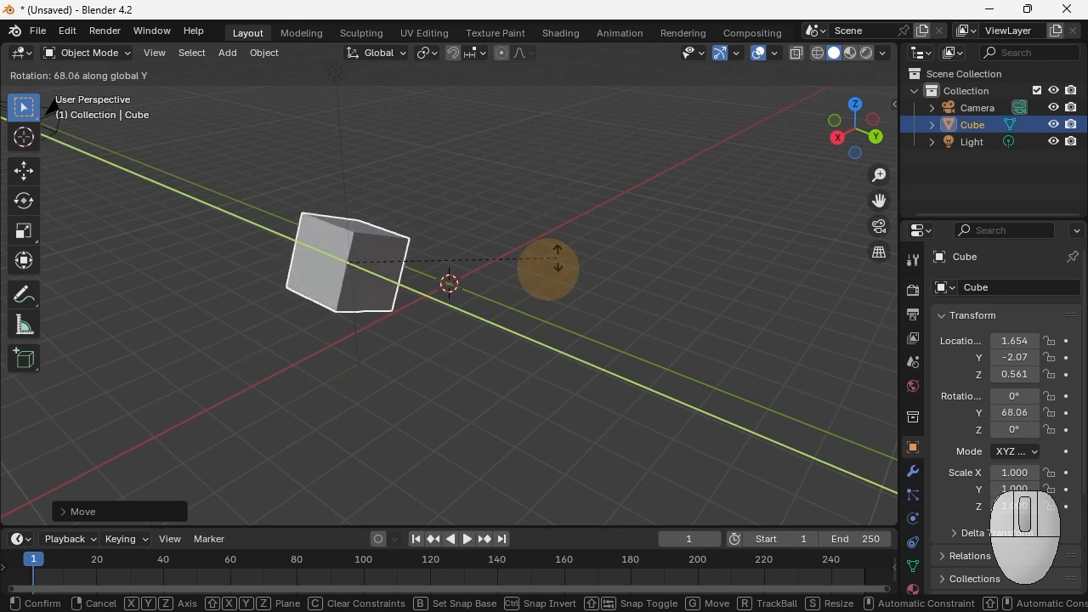
left_click(370, 377)
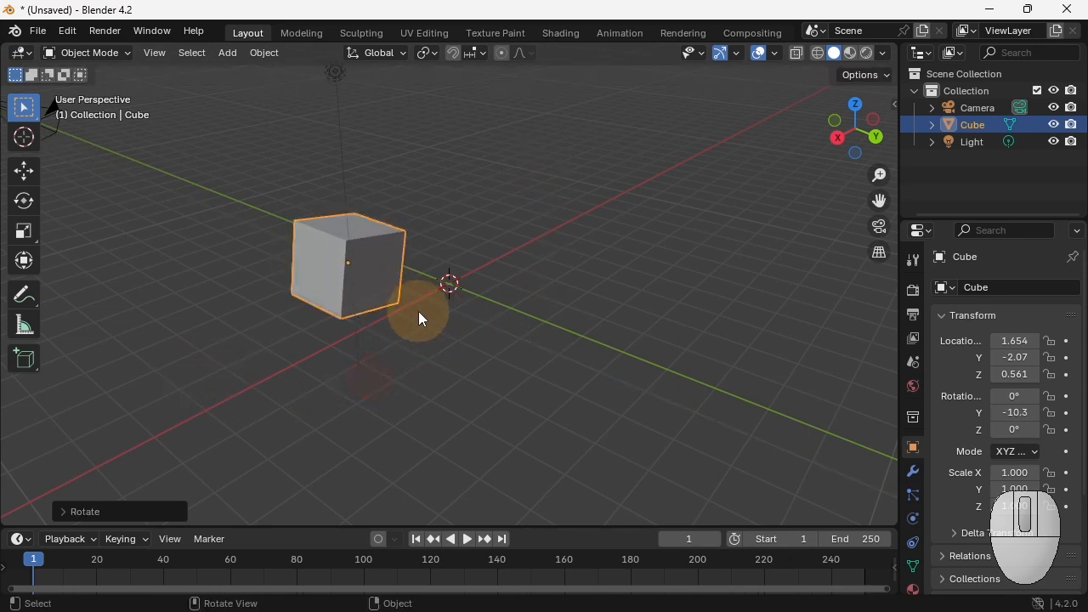
Step: Rotate the cube around the global Z axis to a Z rotation of about -127°
key("r")
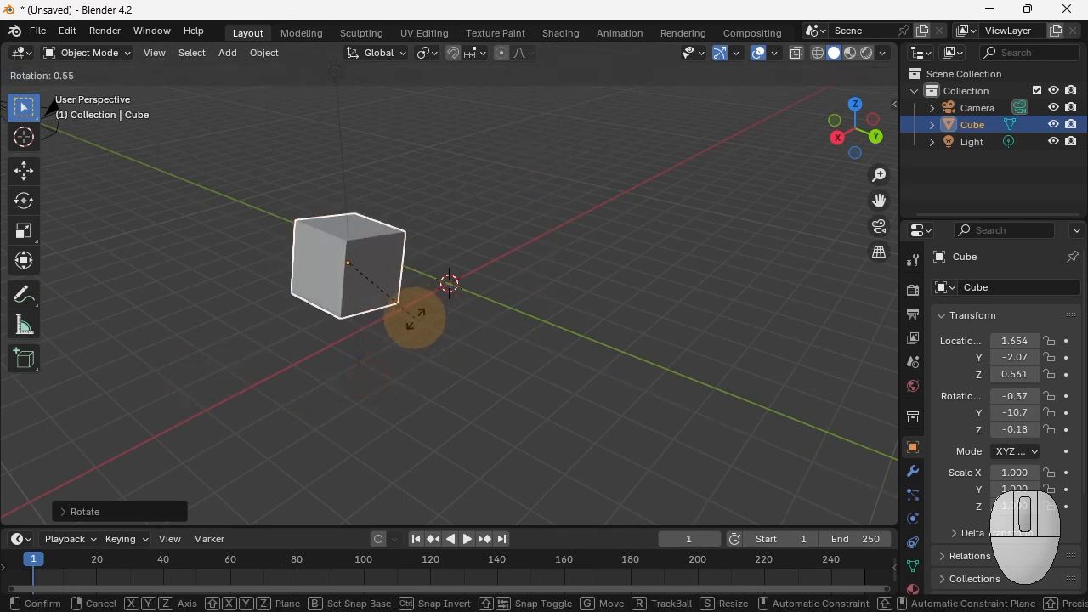
key("z")
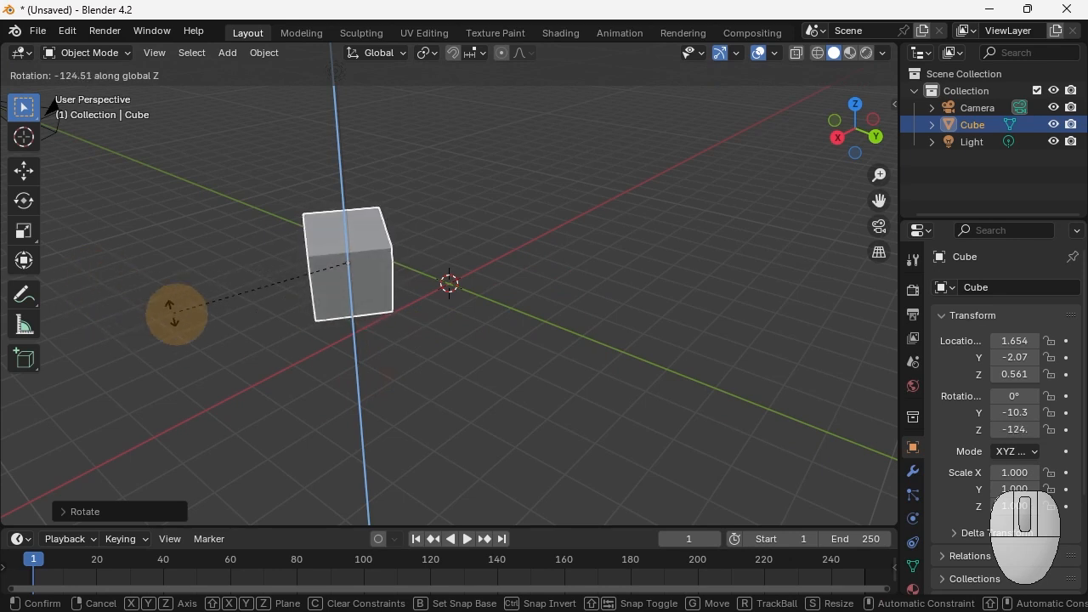
left_click(211, 288)
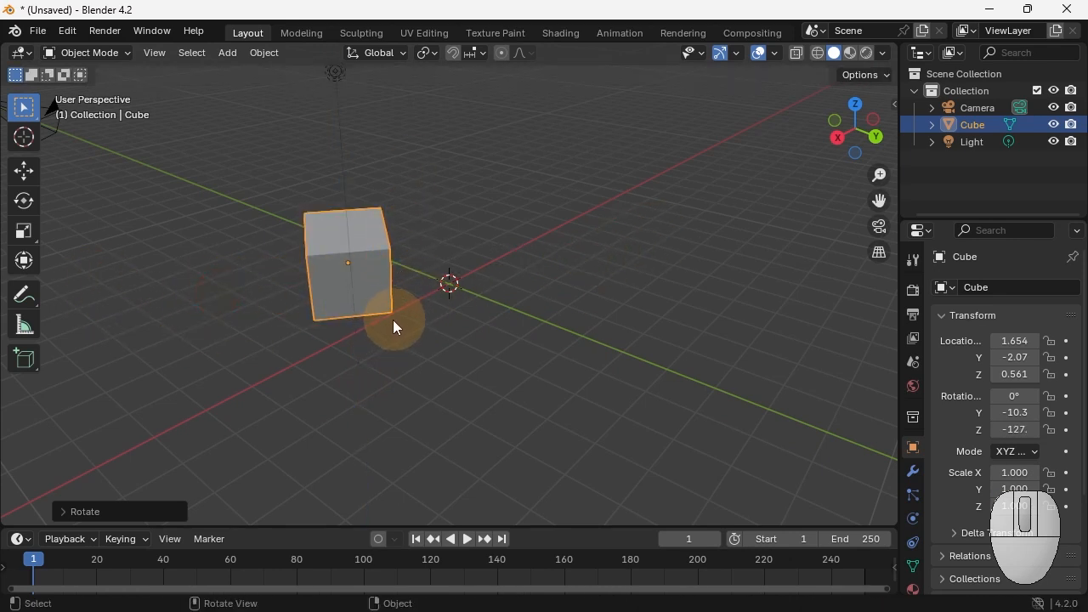
Step: Scale the cube, trying uniform and global Y scaling before stretching it slightly along the global Z axis
key("s")
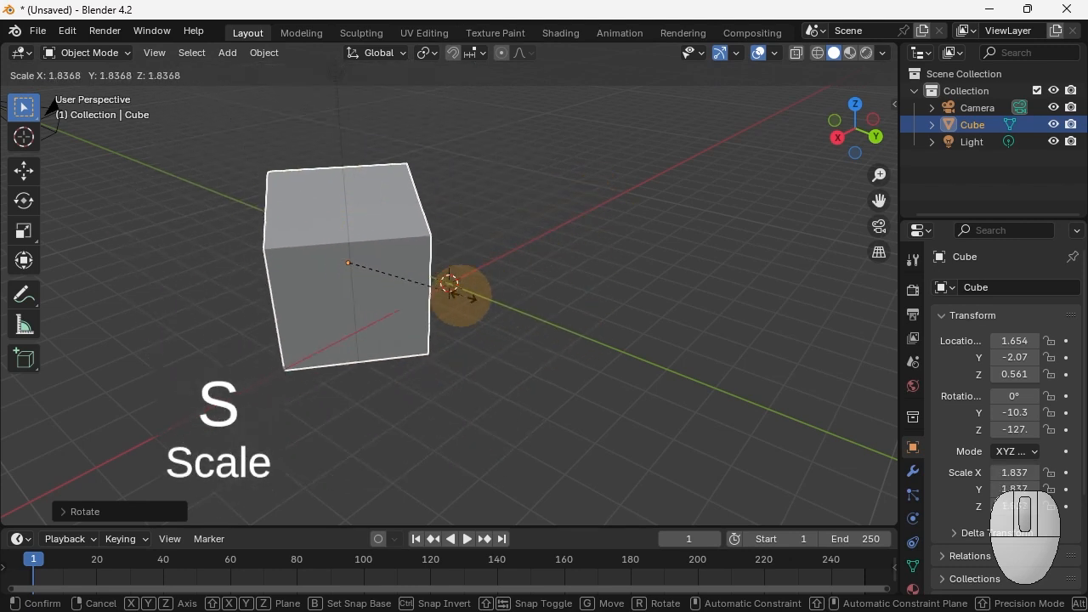
key("y")
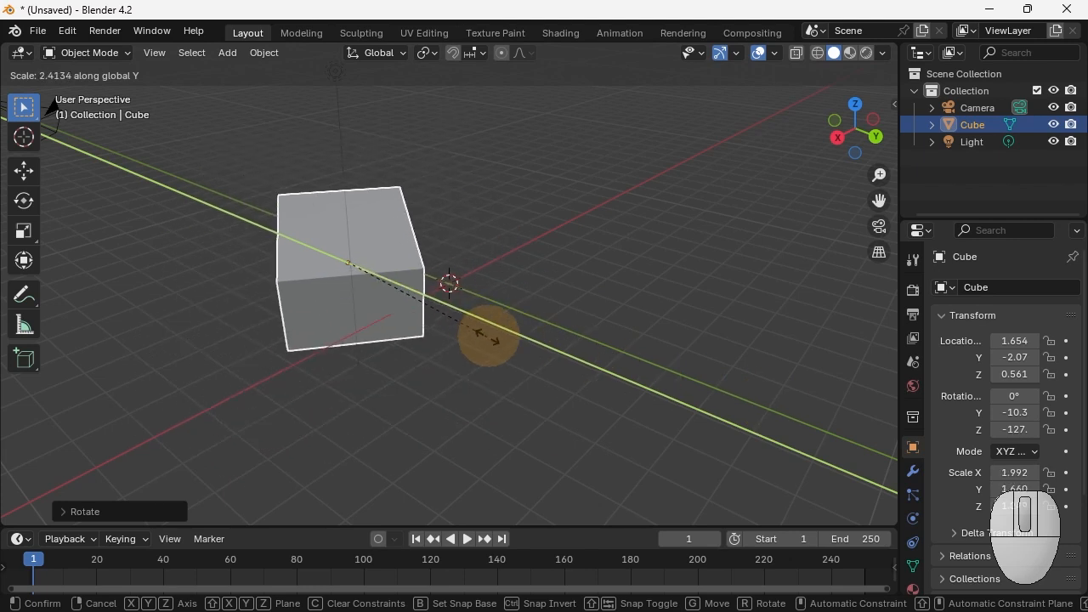
key("z")
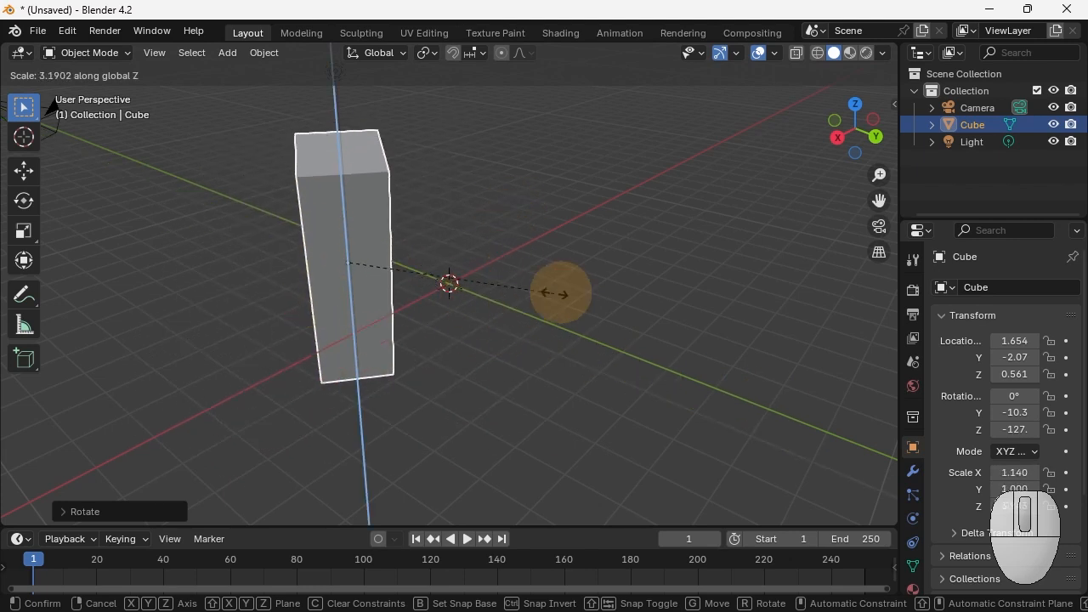
left_click(500, 298)
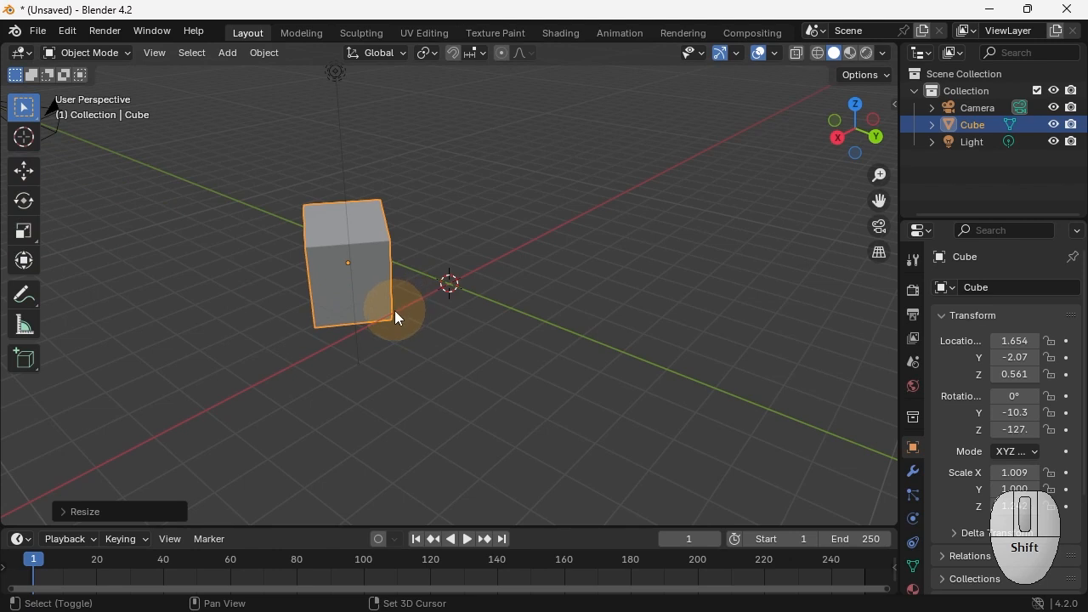
Step: Switch to the Move tool and move the cube along the Y and X axes to about X 0.905, Y -1.42 m, and freely across the view
key("shift+space")
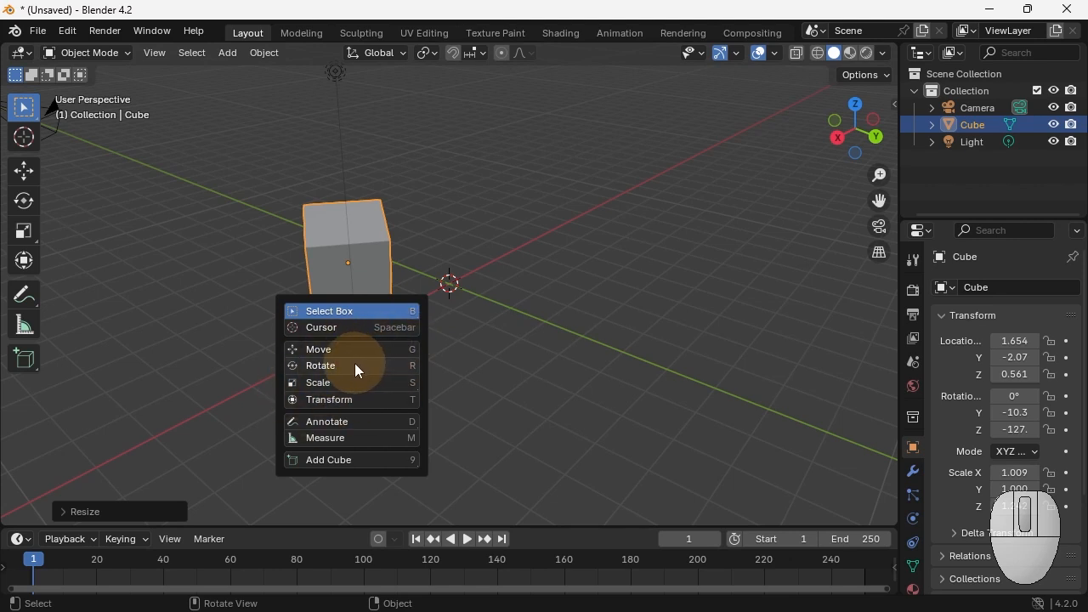
key("g")
left_click_drag(404, 283, 429, 289)
left_click_drag(306, 289, 321, 279)
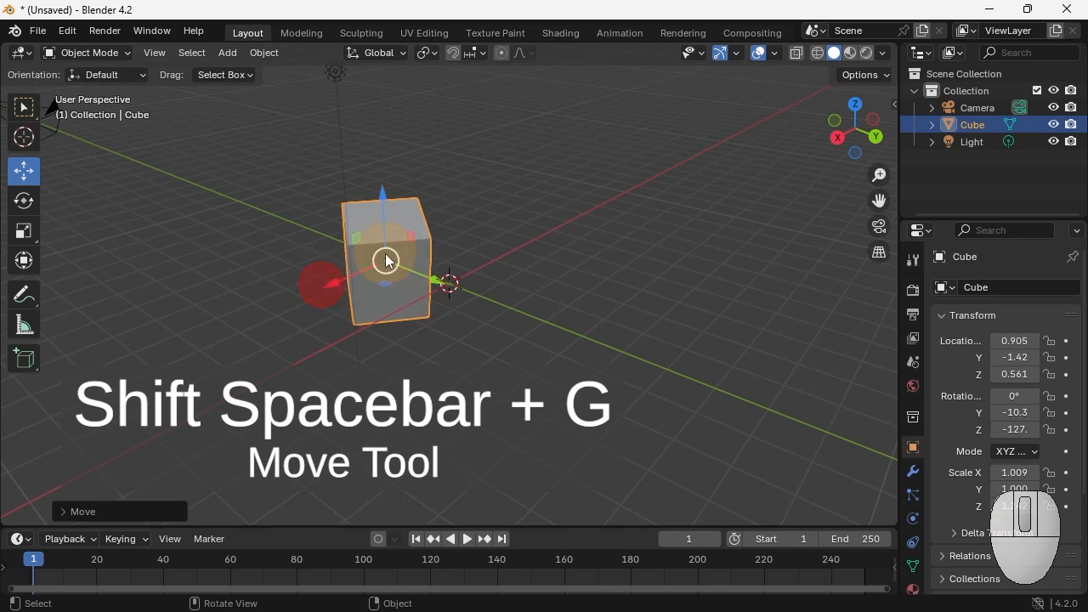
left_click_drag(386, 261, 620, 254)
Step: With the Transform tool, scale the cube to about 1.958 in X, rotate it slightly around Z and move it to about X 2.842, Y 1.521, Z 2.238 m
left_click(26, 265)
left_click_drag(498, 176, 507, 133)
left_click_drag(431, 252, 253, 307)
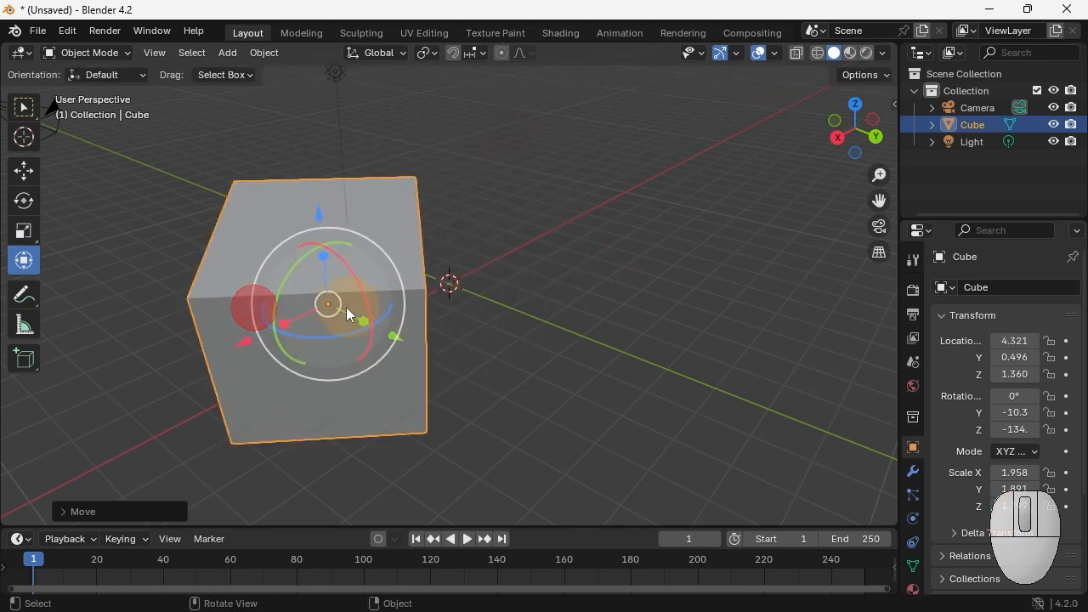
left_click_drag(336, 306, 406, 238)
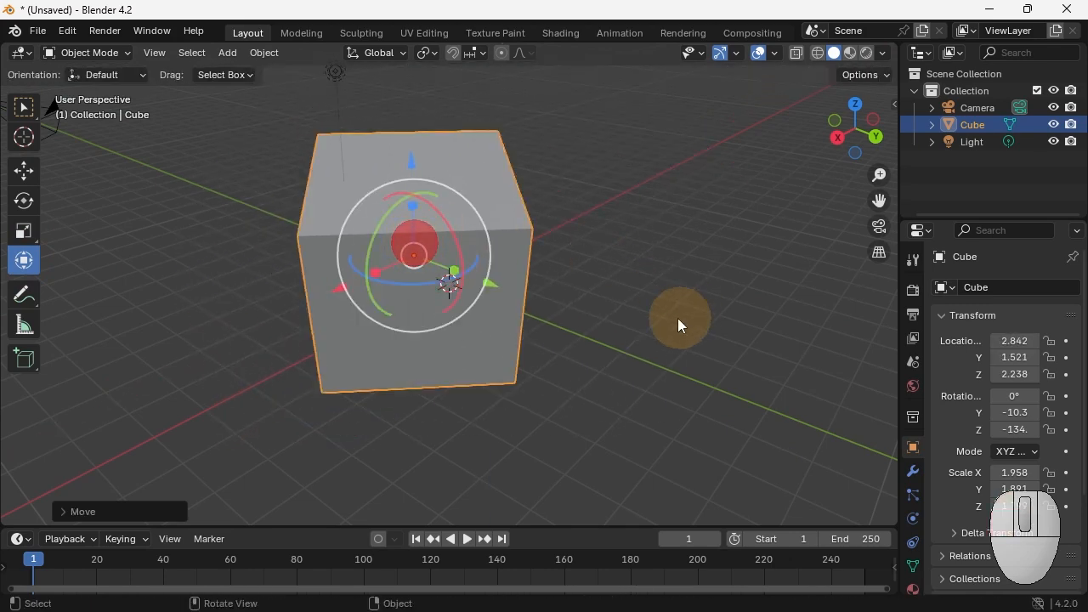
Step: Orbit around the cube and snap through the axis-aligned orthographic views, ending on the Left Orthographic view
middle_click_drag(678, 318, 651, 331)
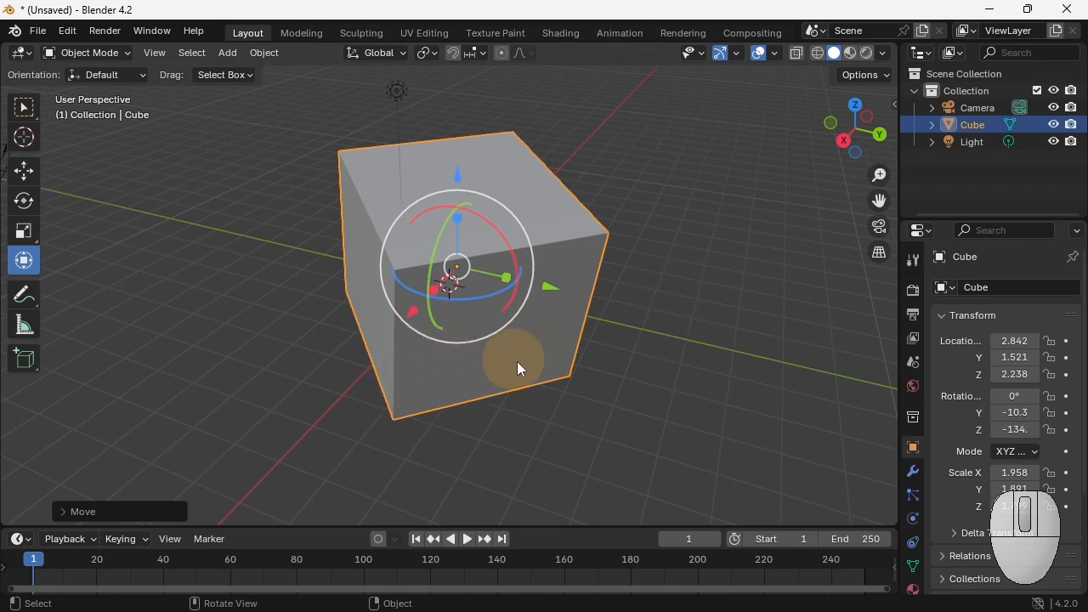
middle_click_drag(590, 366, 672, 393, "alt")
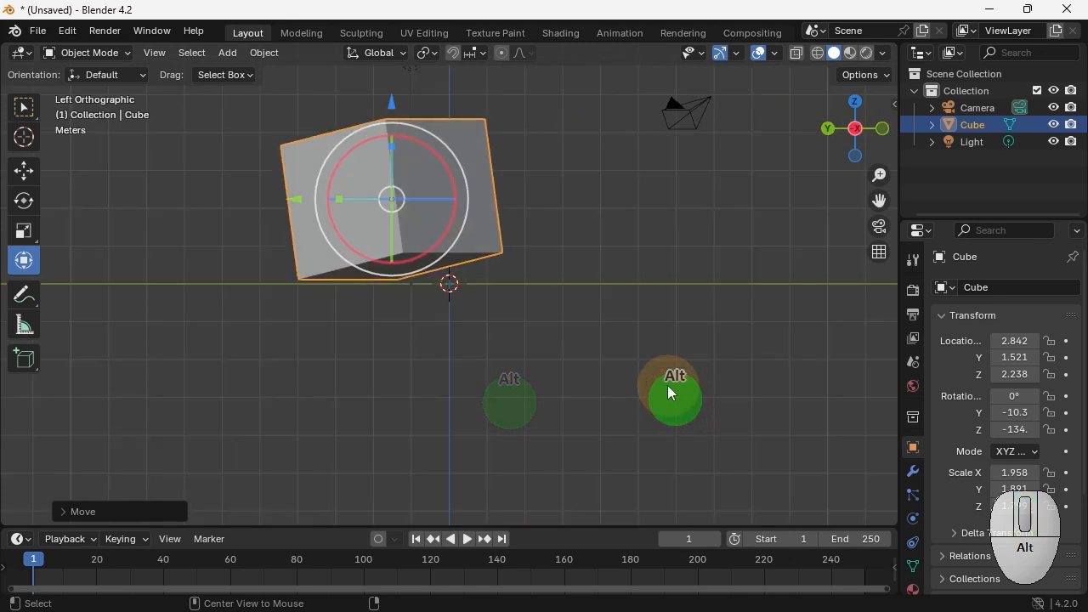
middle_click_drag(497, 459, 496, 428, "alt")
middle_click_drag(501, 407, 701, 290, "alt")
middle_click_drag(714, 282, 610, 314, "alt")
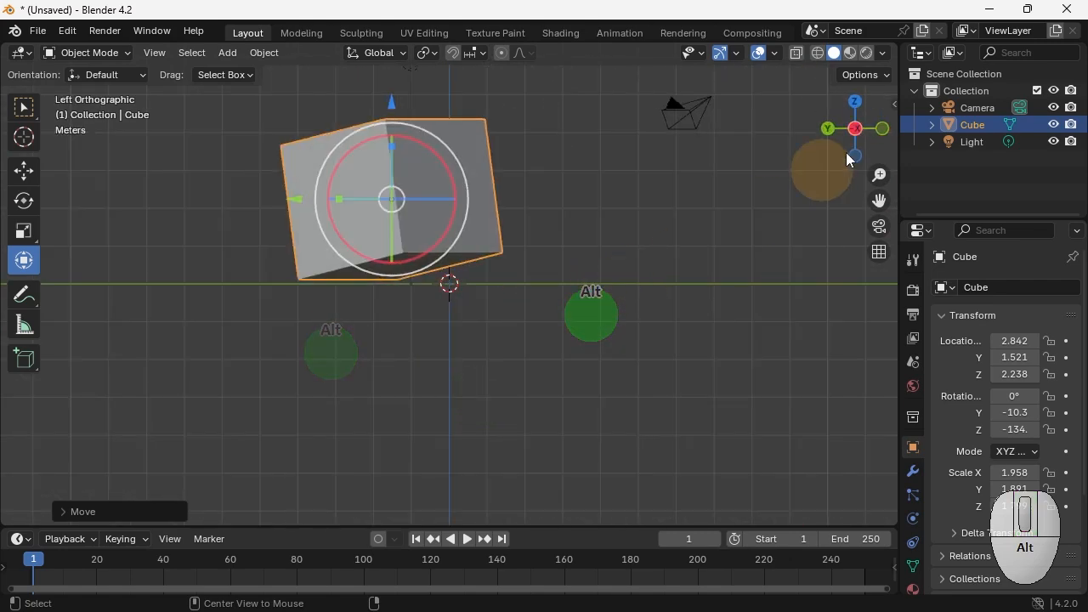
Step: Inspect the cube along the Z axis from above and below in orthographic views, and return to a perspective view
left_click(855, 101)
left_click(853, 132)
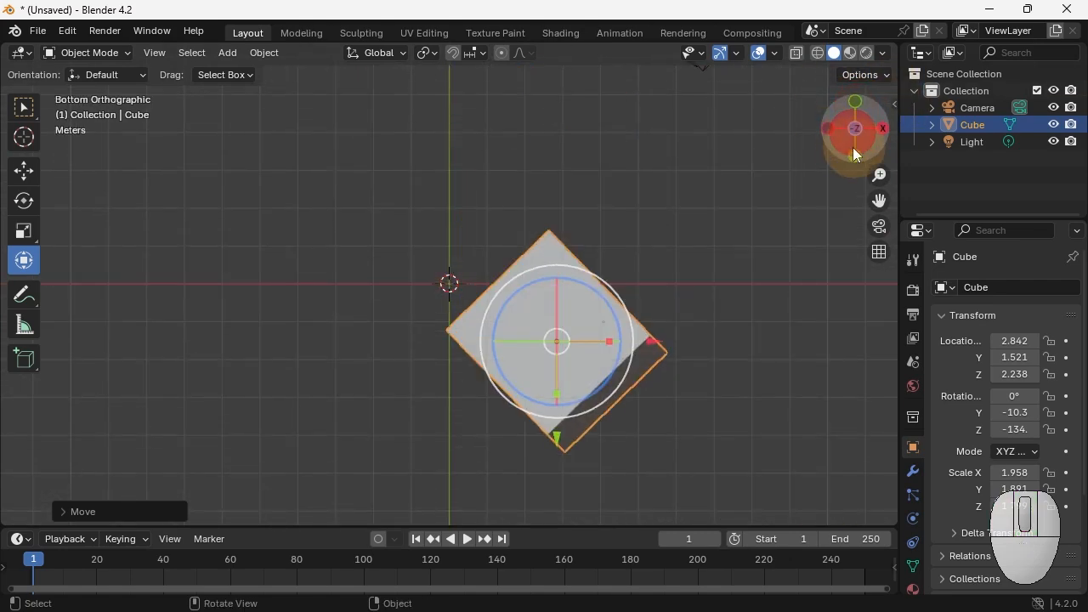
left_click_drag(854, 149, 851, 107)
left_click(857, 127)
left_click(857, 129)
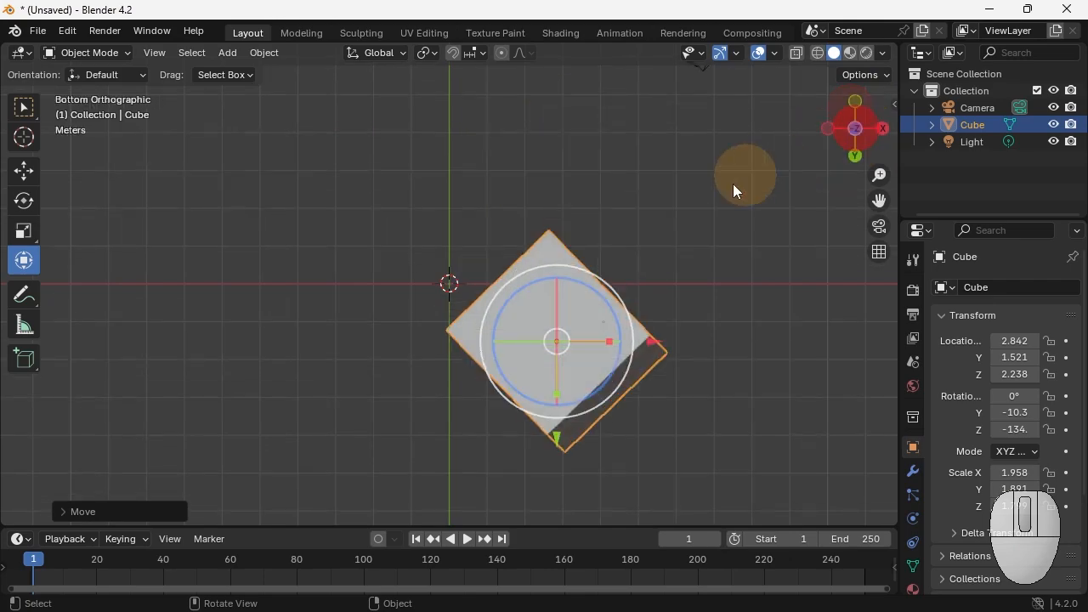
middle_click_drag(619, 260, 432, 259, "alt")
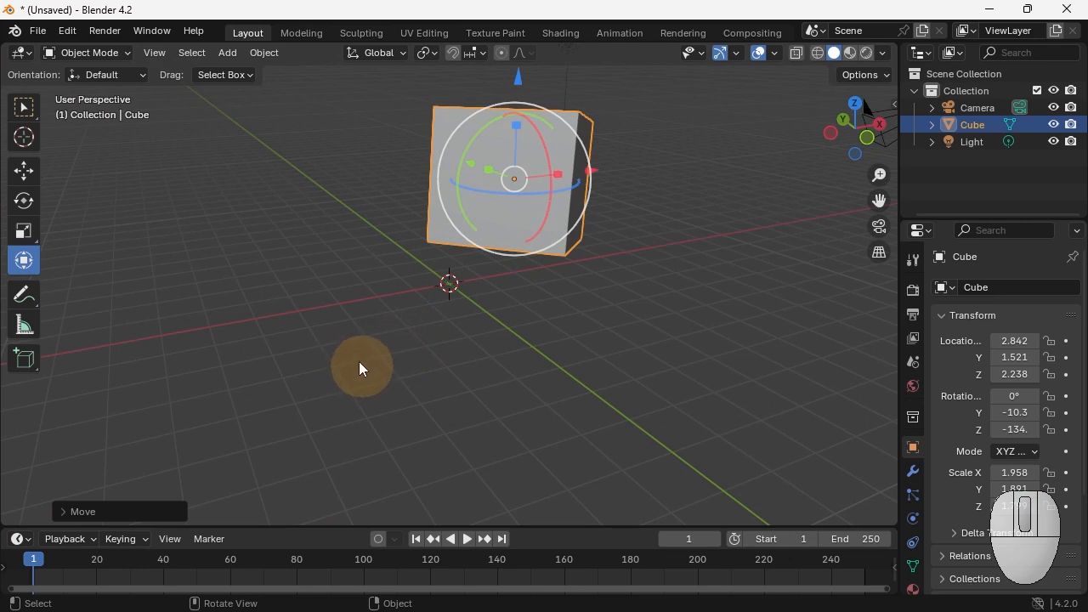
Step: Add an ico sphere, stretch it to about 1.378 in X, tilt it and place it at about X -6.65, Y 3.467, Z 0.501 m
left_click(228, 52)
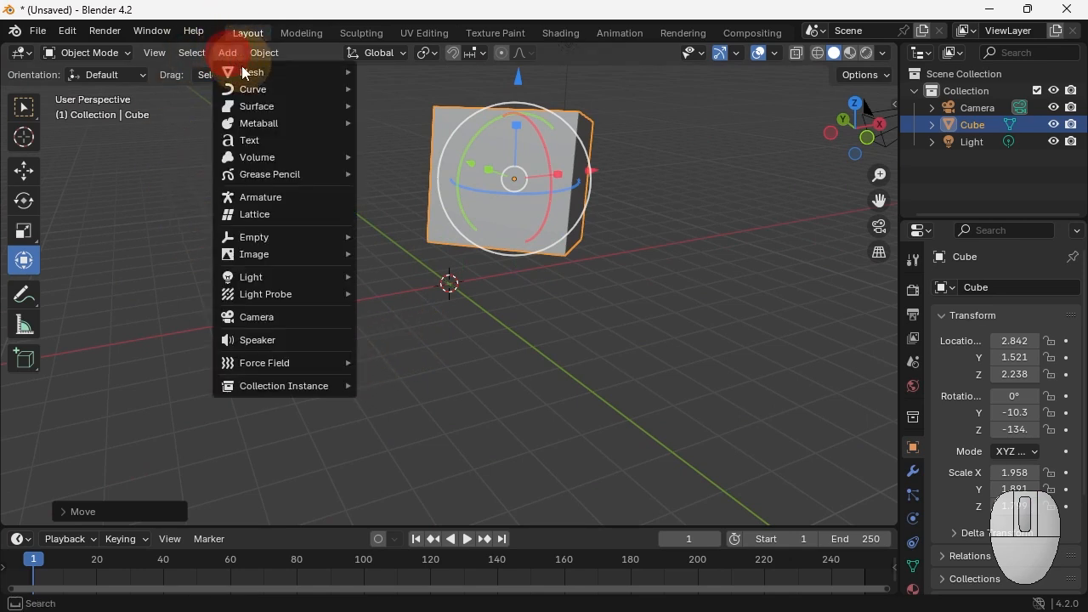
mouse_move(272, 74)
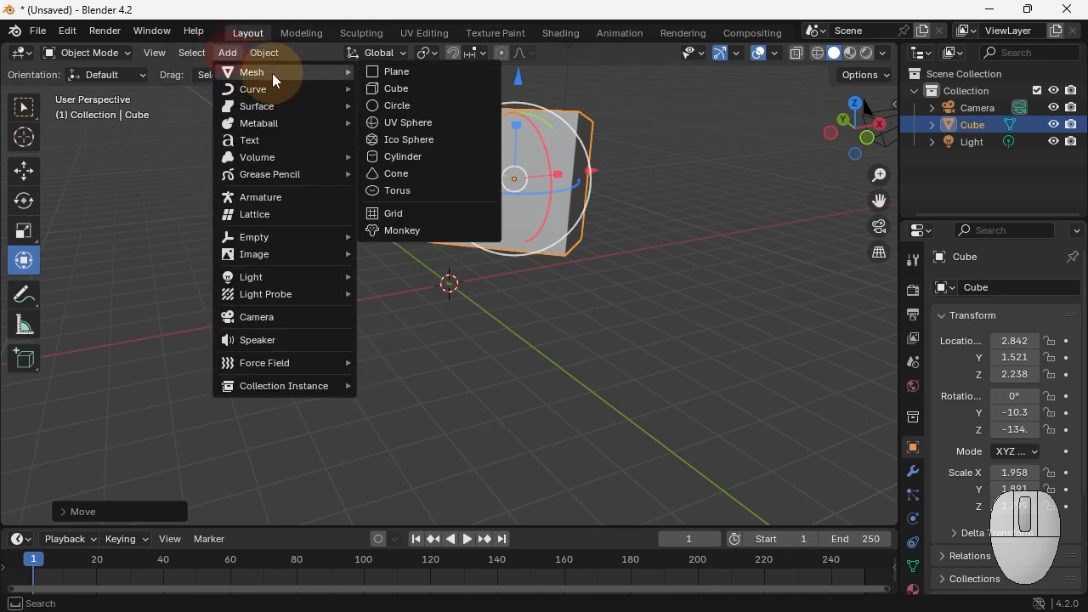
left_click(411, 140)
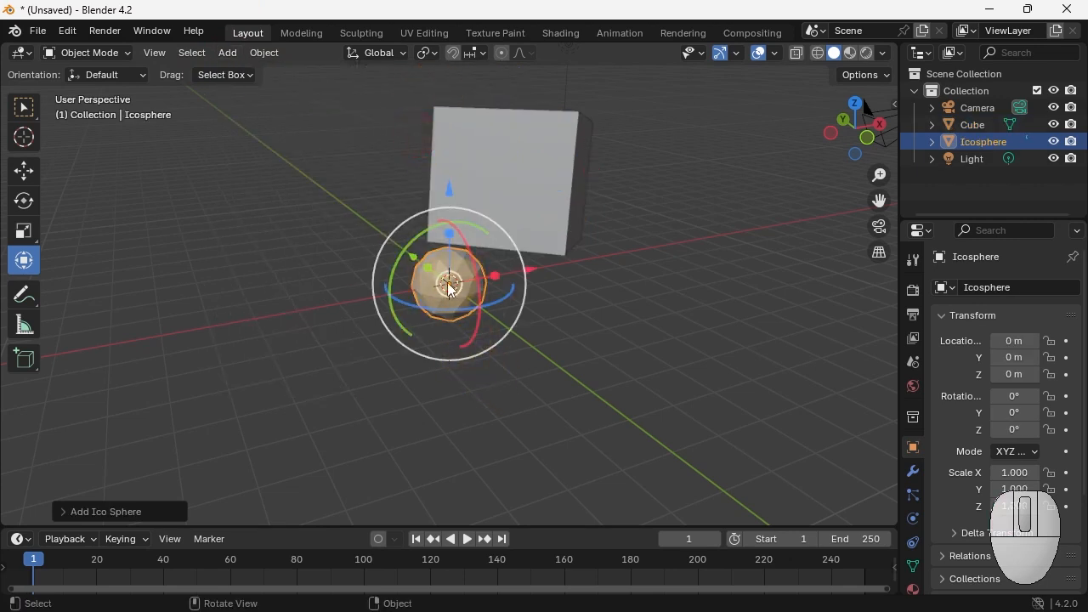
left_click_drag(446, 281, 166, 273)
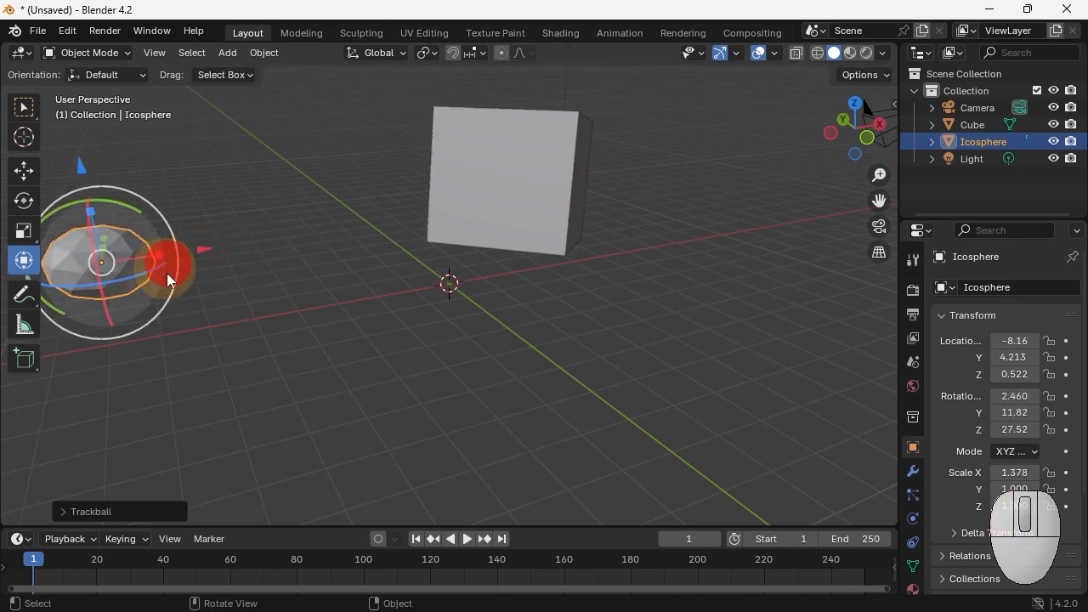
left_click_drag(102, 264, 166, 263)
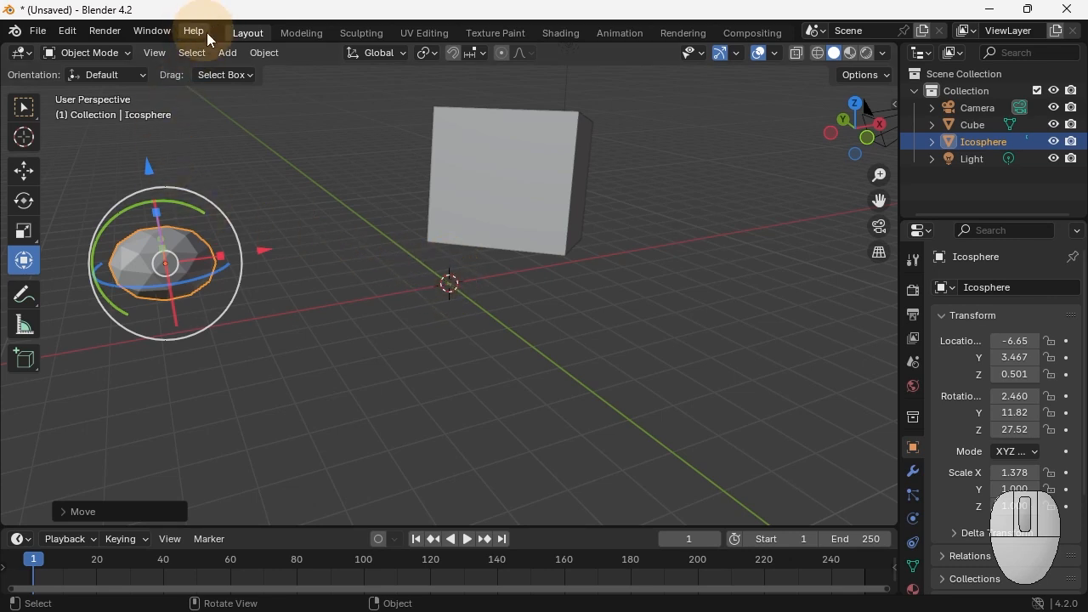
Step: Add a monkey mesh, move it to about X 5.04, Y -2.67, Z -0.50 m and rotate it to about X -17.3°, Y -2°, Z -46.9°
left_click(229, 52)
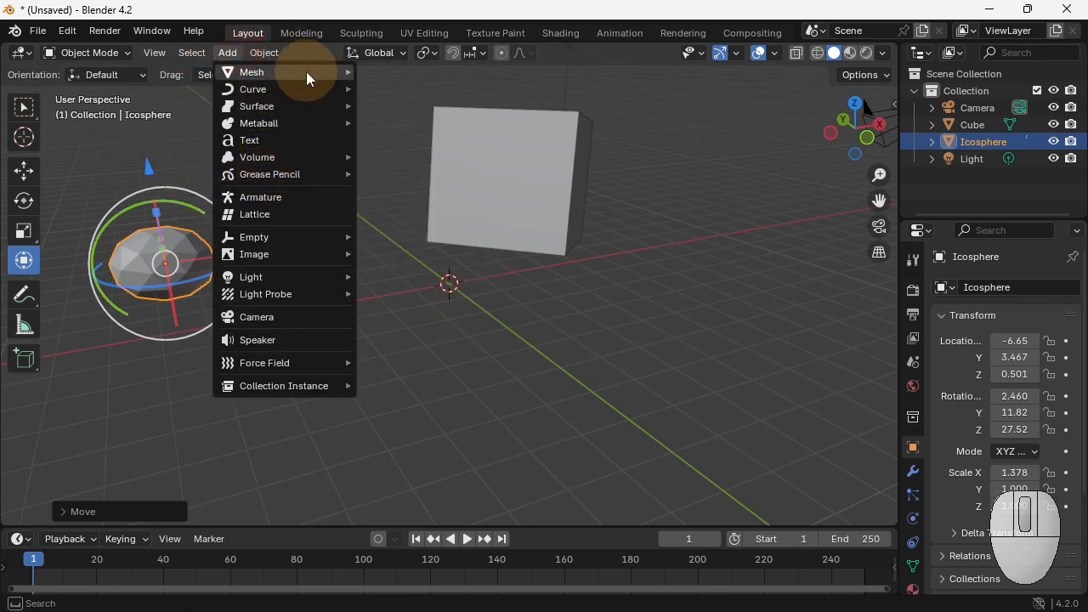
mouse_move(306, 72)
left_click(410, 243)
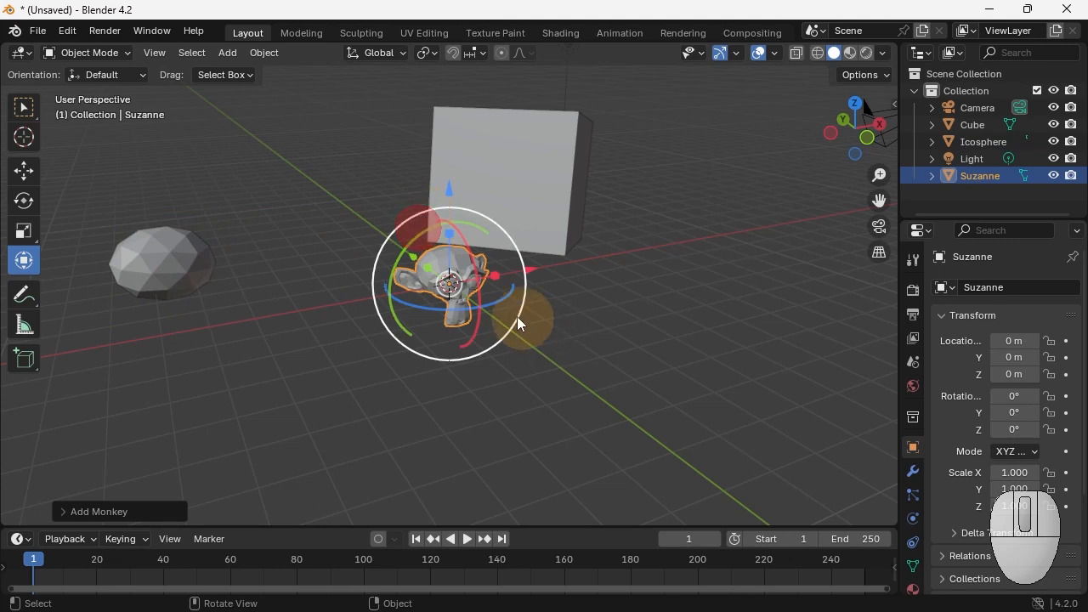
left_click_drag(461, 286, 699, 312)
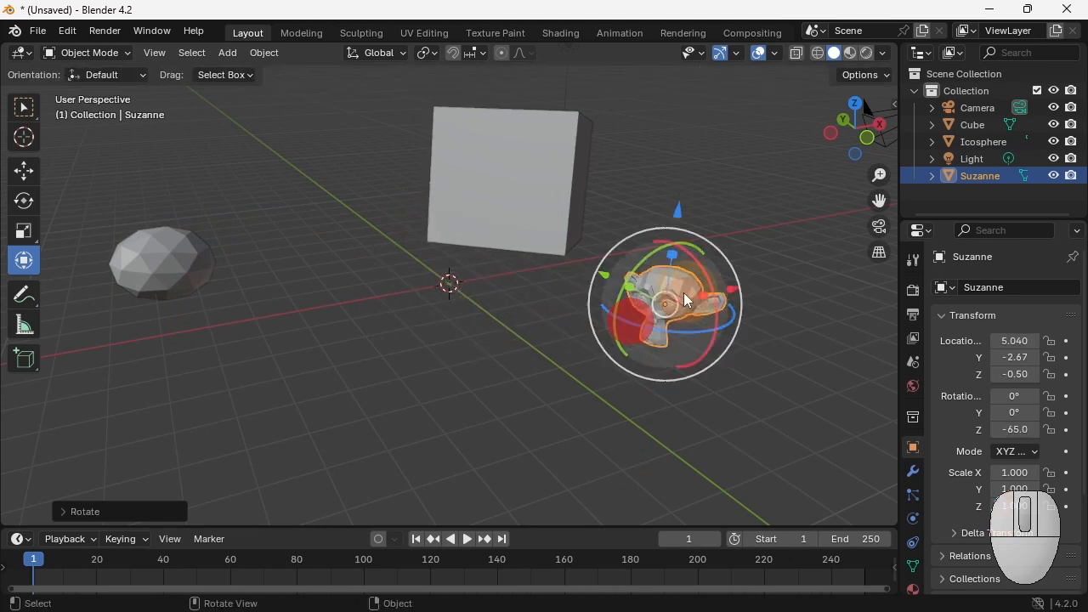
left_click_drag(639, 277, 660, 244)
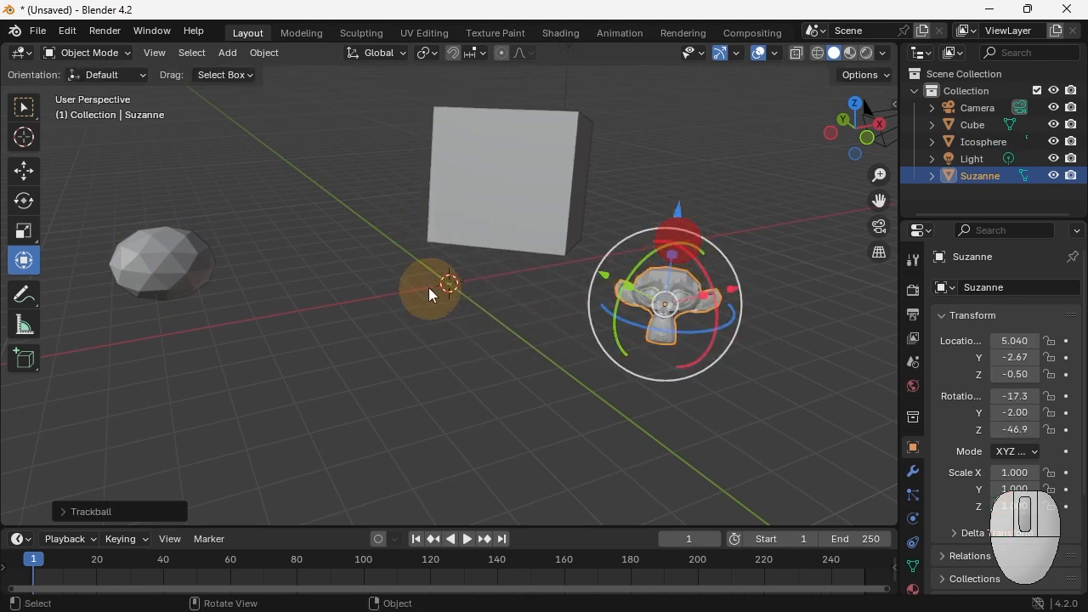
Step: Try to move the 3D cursor away from the world origin while the Transform tool is active
left_click_drag(453, 283, 201, 380)
left_click(468, 294)
left_click(444, 281)
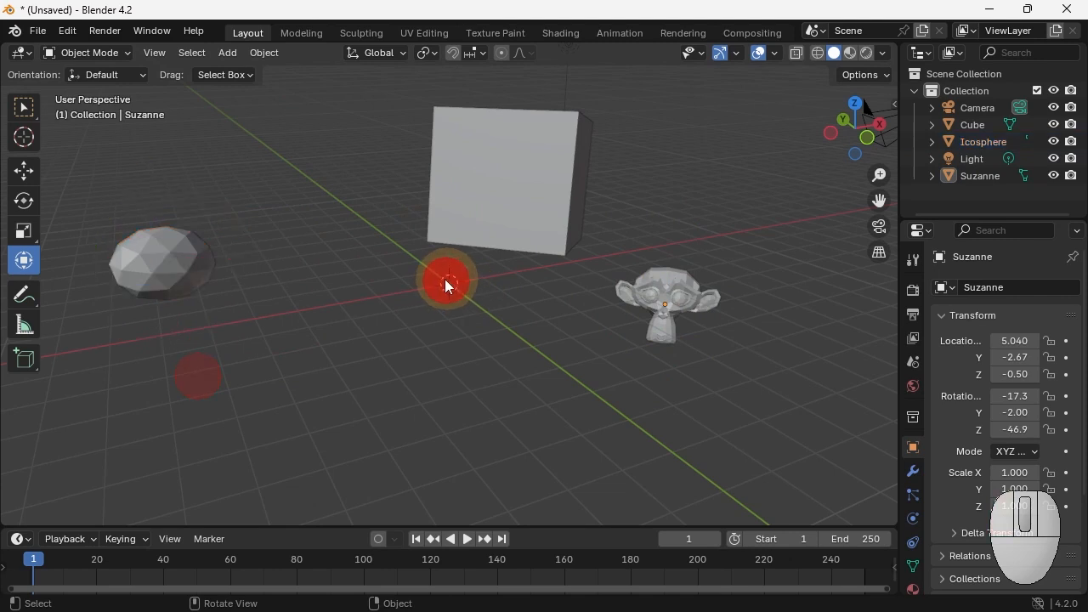
left_click(456, 288)
left_click_drag(453, 286, 422, 297)
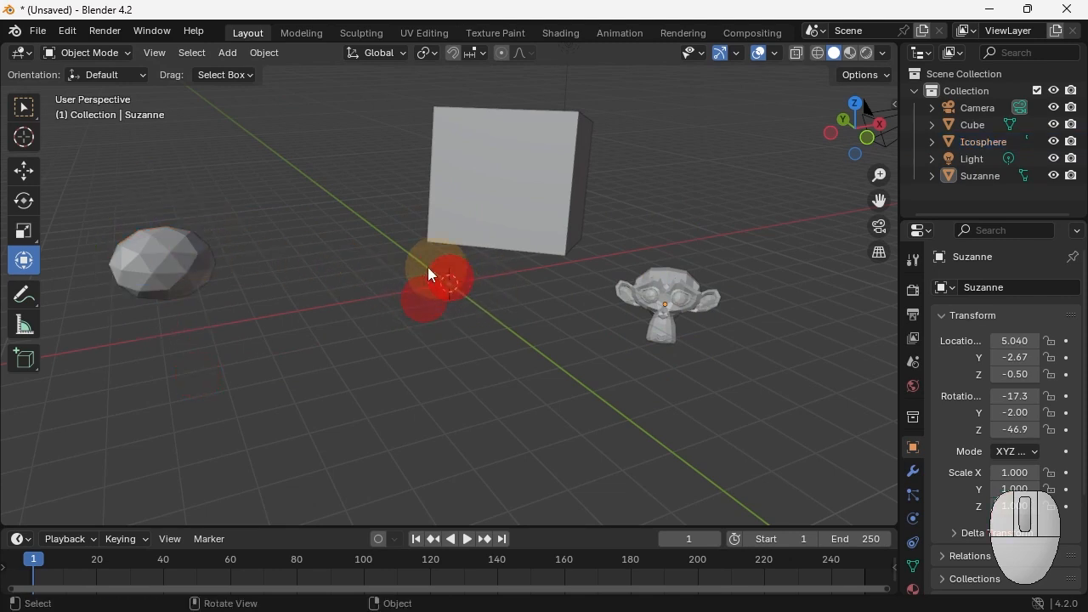
Step: Place the 3D cursor below the ico sphere with the Cursor tool and add a cone there, at about X -5.83, Y 1.336, Z -3.42 m
left_click(29, 145)
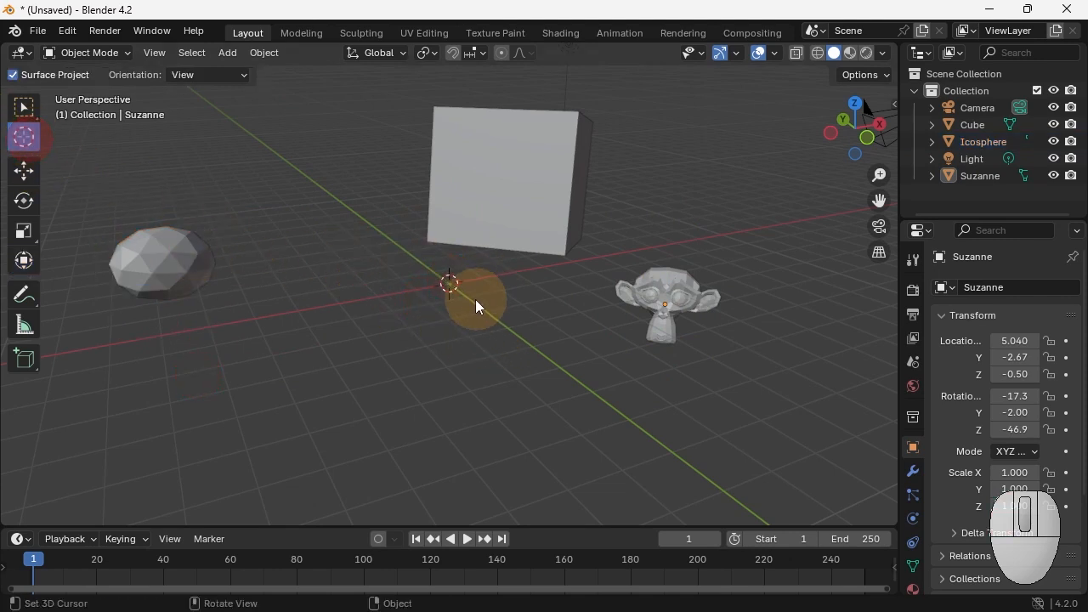
left_click_drag(452, 284, 229, 423)
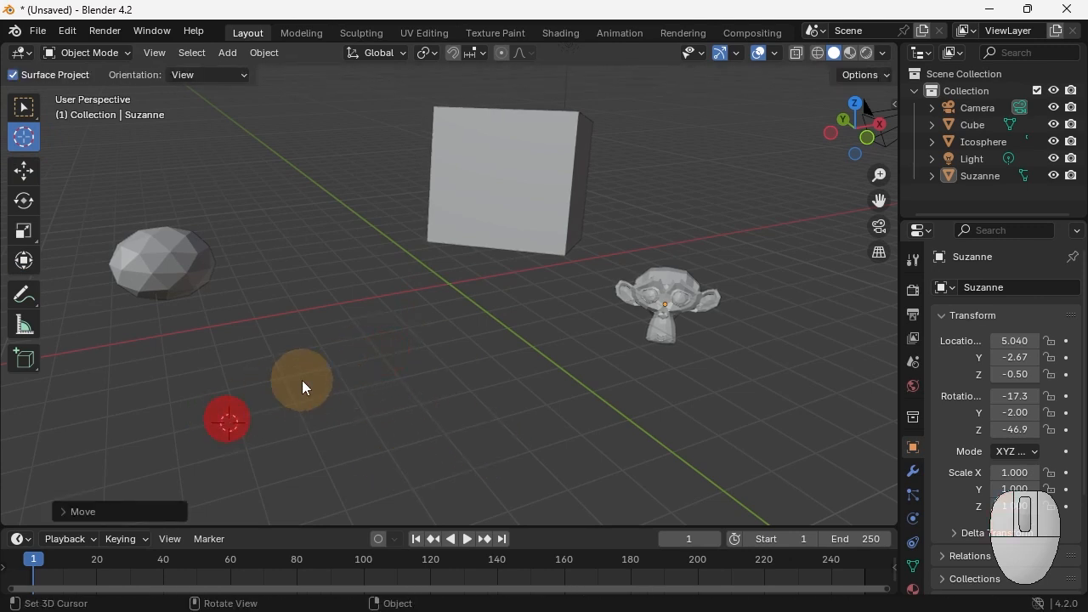
left_click(270, 55)
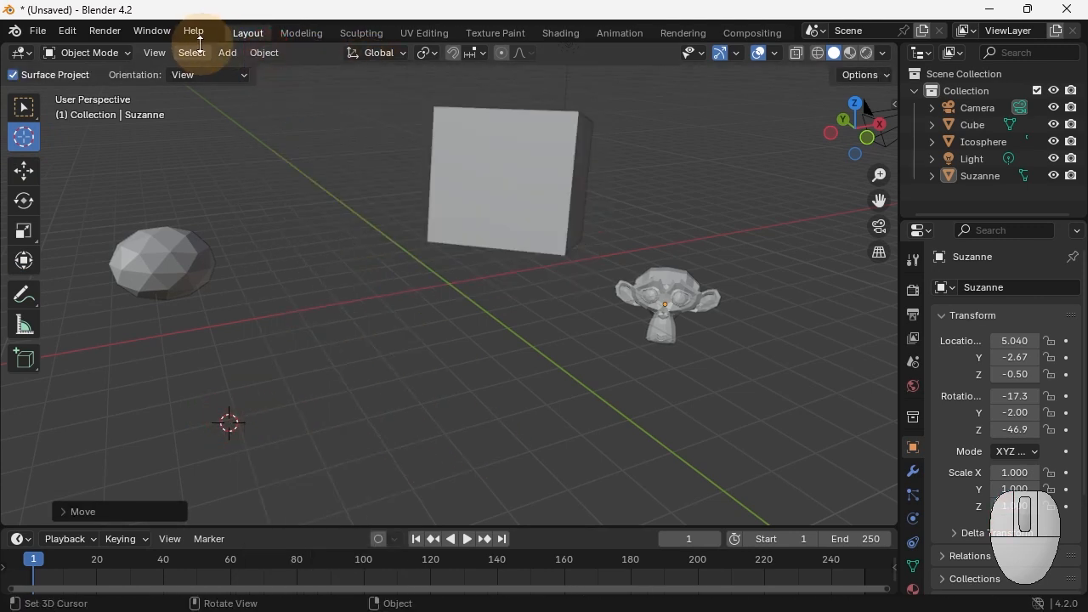
left_click(230, 56)
left_click(264, 72)
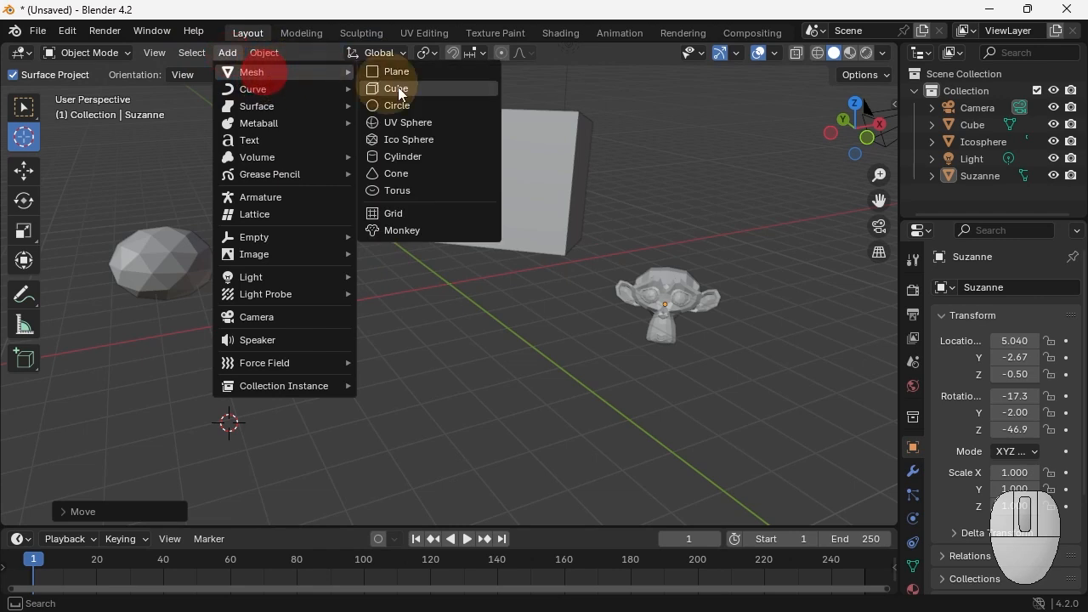
left_click(405, 173)
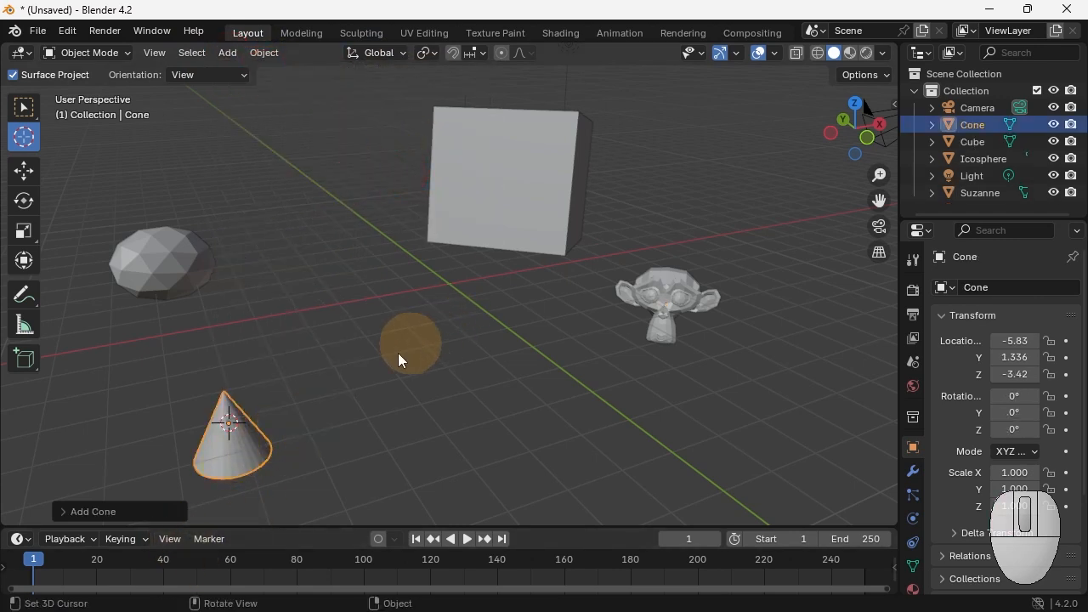
Step: Reset the 3D cursor to the world origin and frame all objects in the view
left_click(245, 420)
key("shift+c")
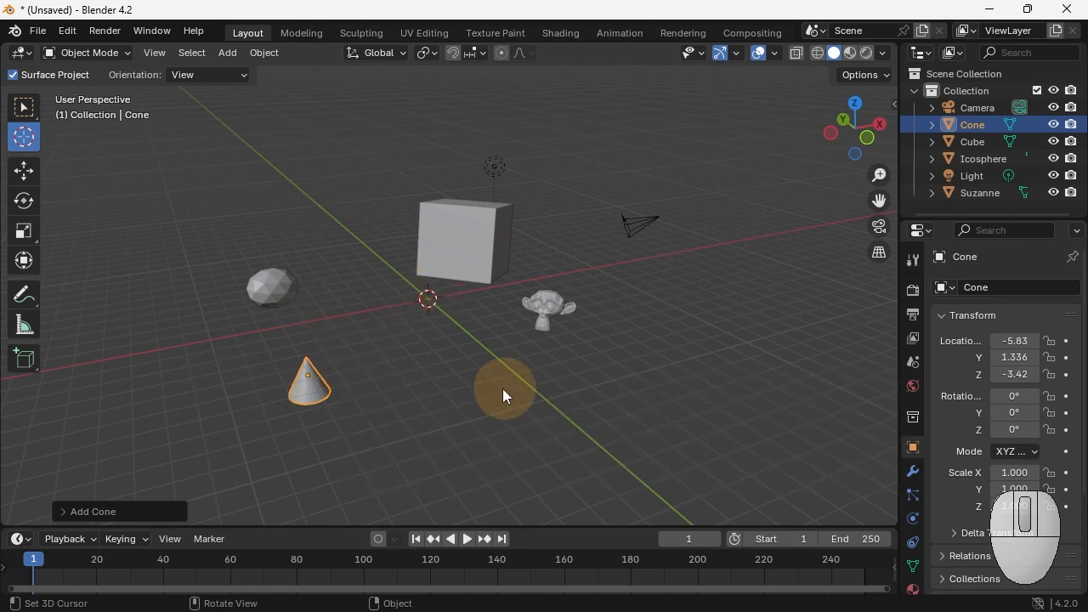
middle_click_drag(465, 388, 458, 361)
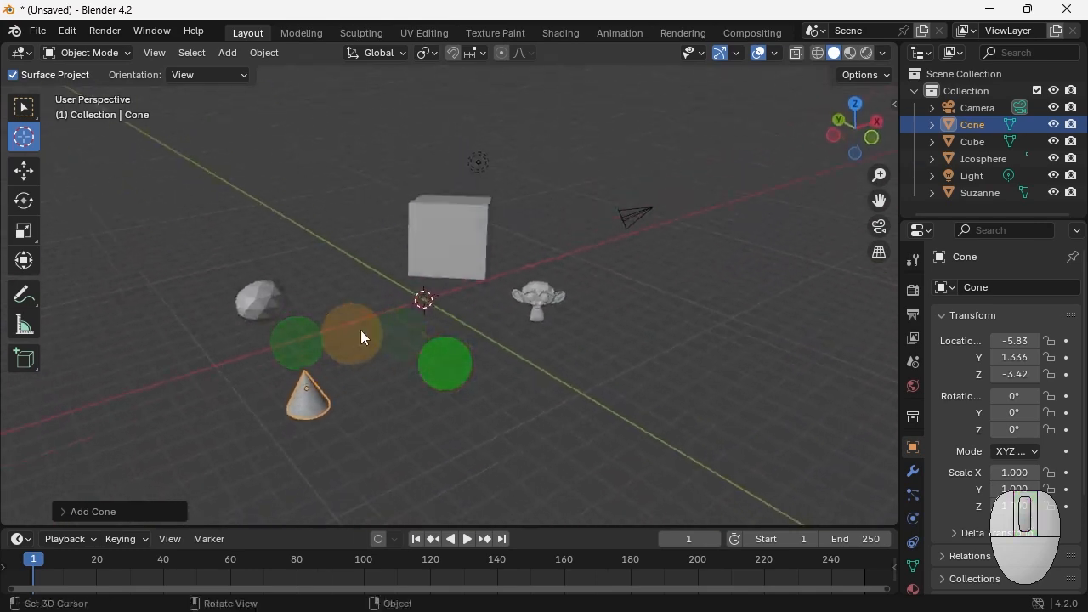
Step: Try placing the 3D cursor on the cube's faces, and return it to the world origin
middle_click_drag(370, 335, 478, 283)
left_click(475, 246)
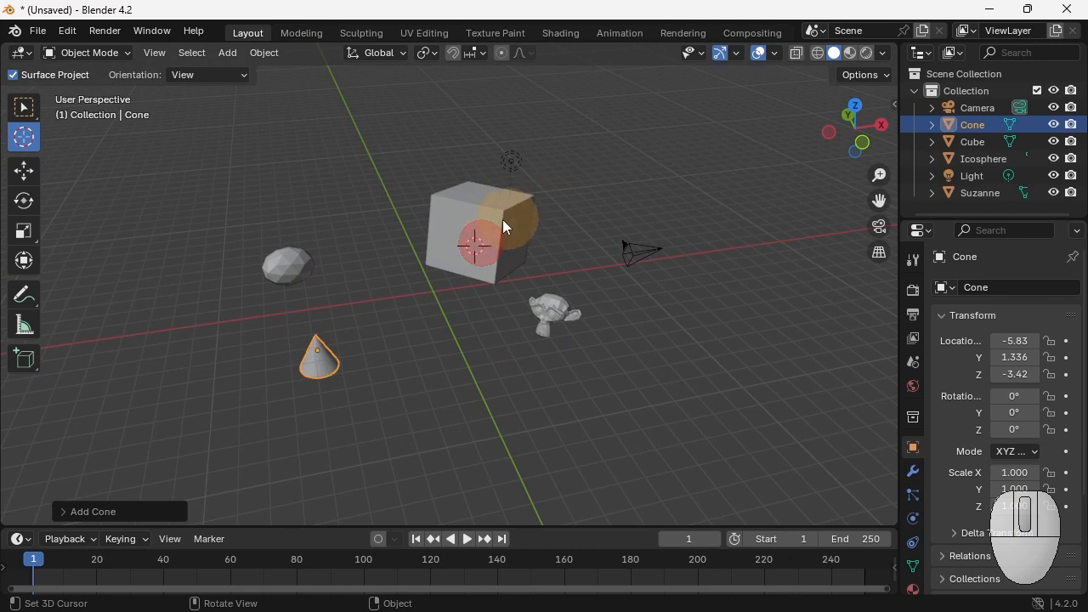
left_click(502, 211)
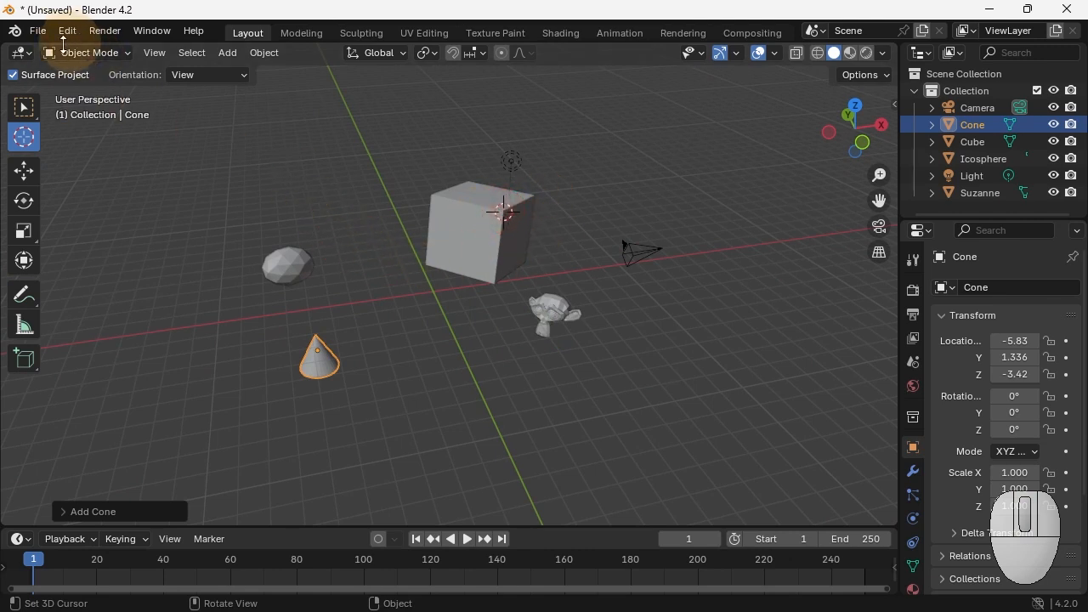
left_click(431, 293)
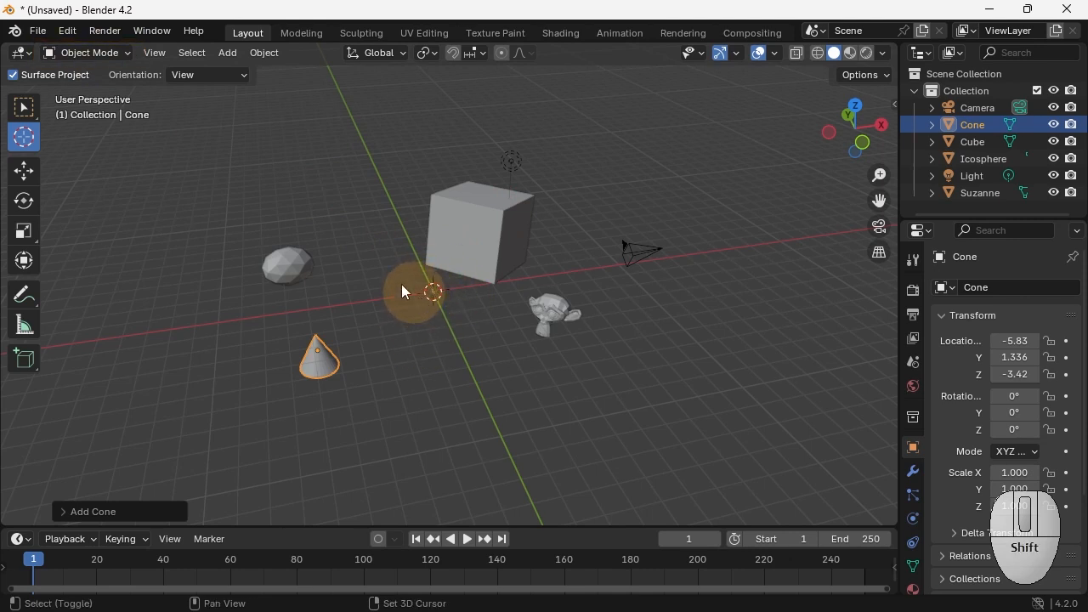
Step: Select the cube with the Select Box tool and switch it to Edit Mode
left_click(26, 111)
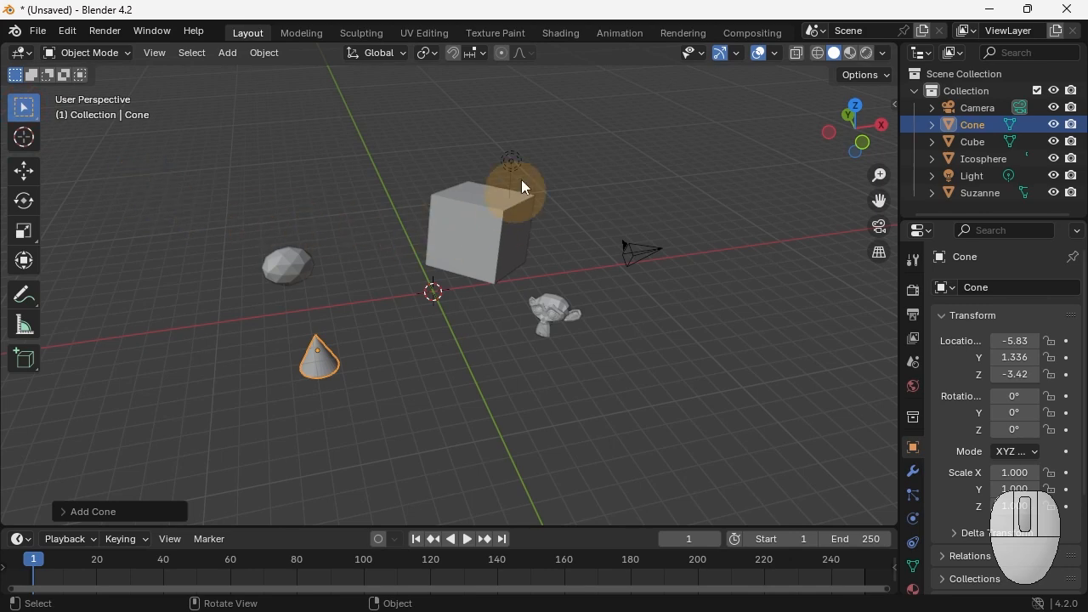
middle_click_drag(505, 219, 529, 204)
left_click(437, 220)
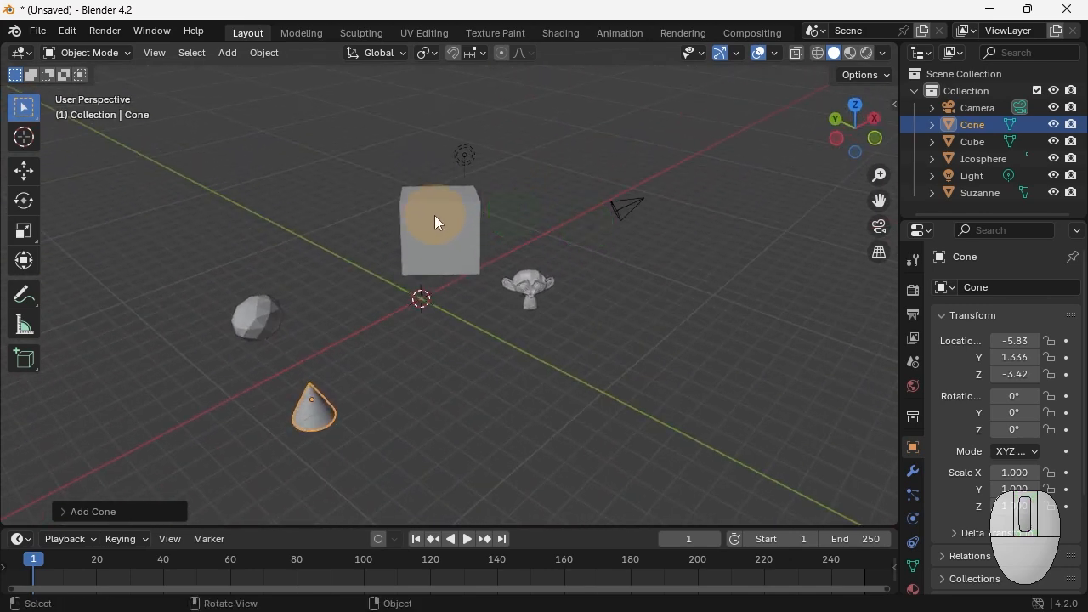
middle_click_drag(402, 209, 438, 210)
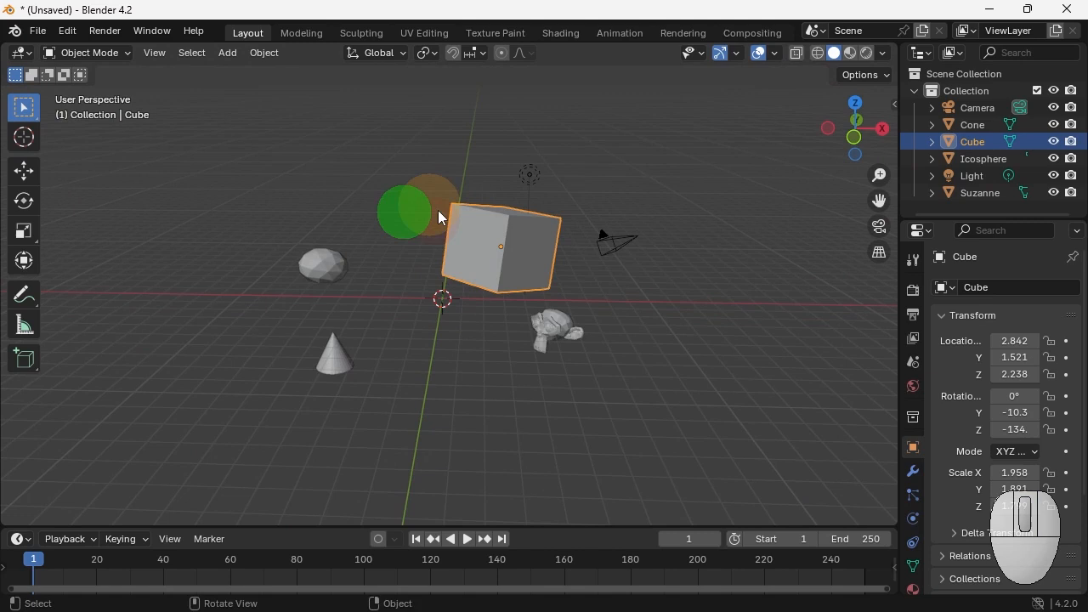
left_click(474, 250)
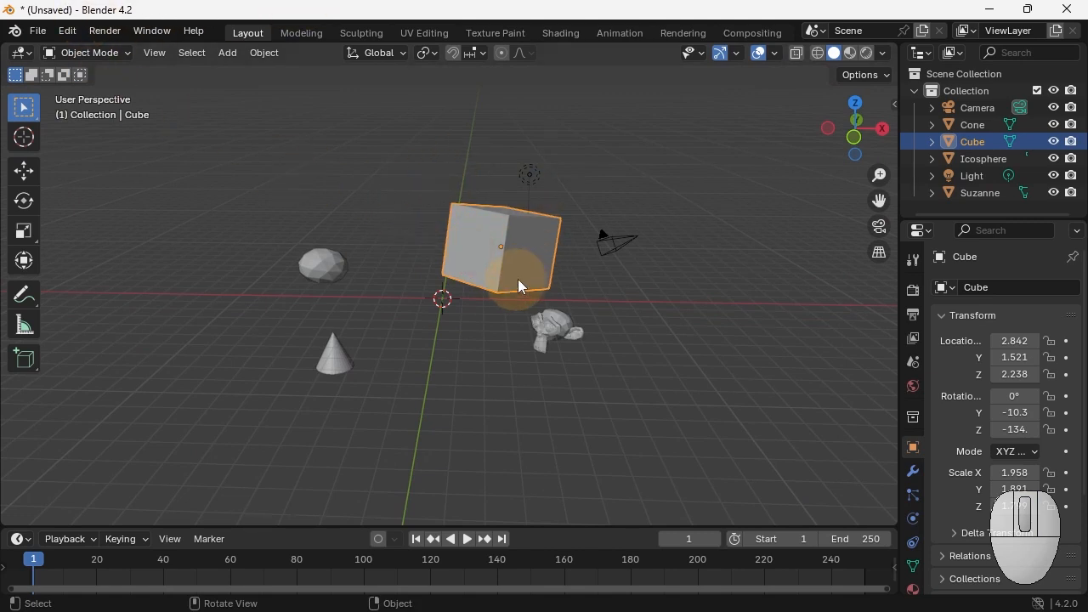
left_click(126, 54)
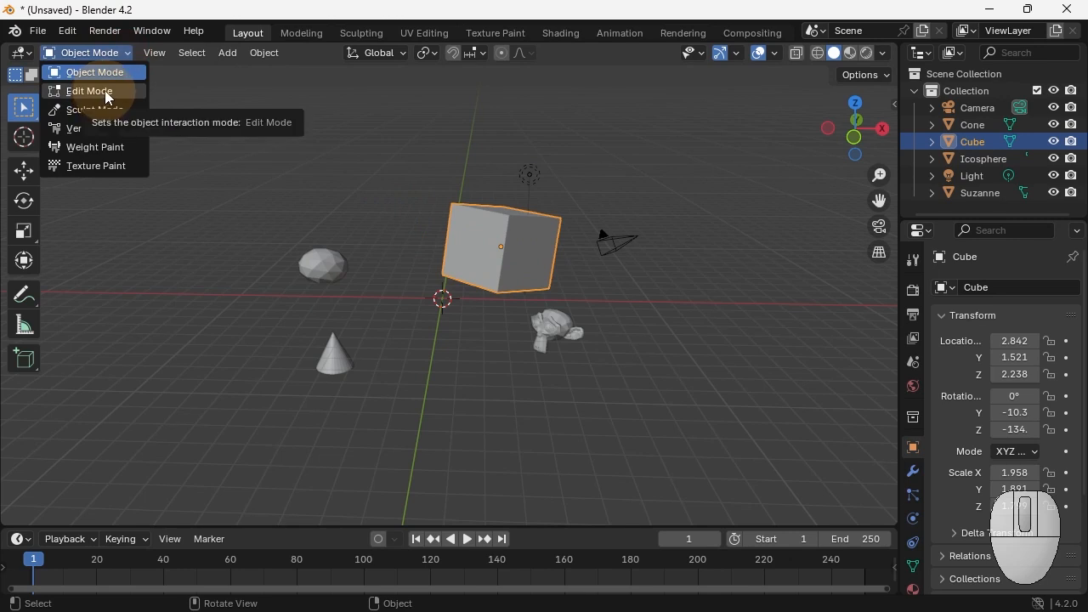
left_click(108, 93)
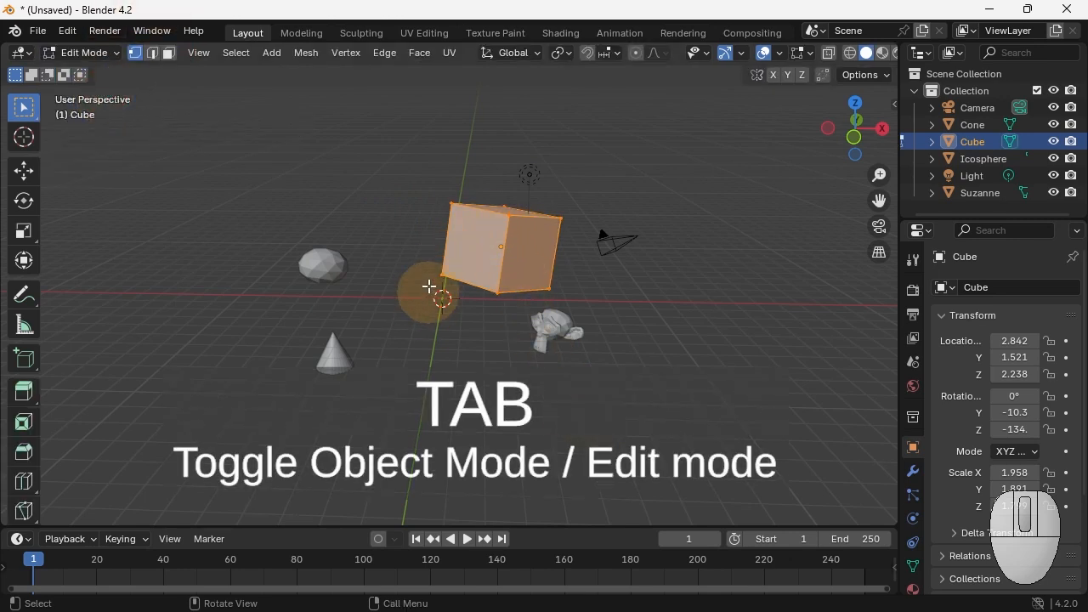
Step: Try to select the monkey, cone, ico sphere and camera while the cube is in Edit Mode
left_click(554, 332)
left_click(321, 360)
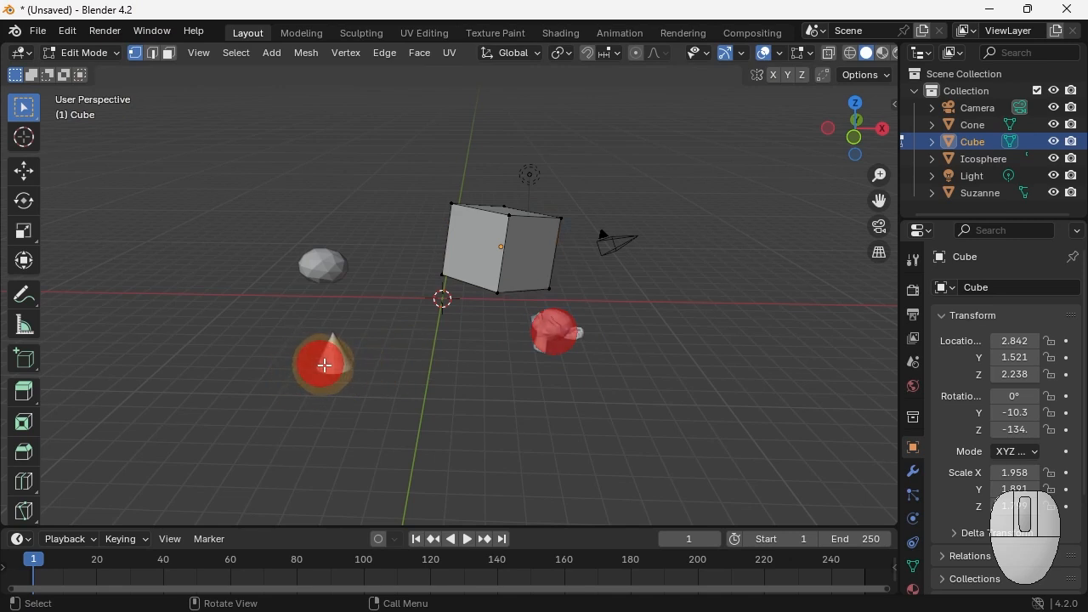
left_click(325, 262)
left_click(565, 340)
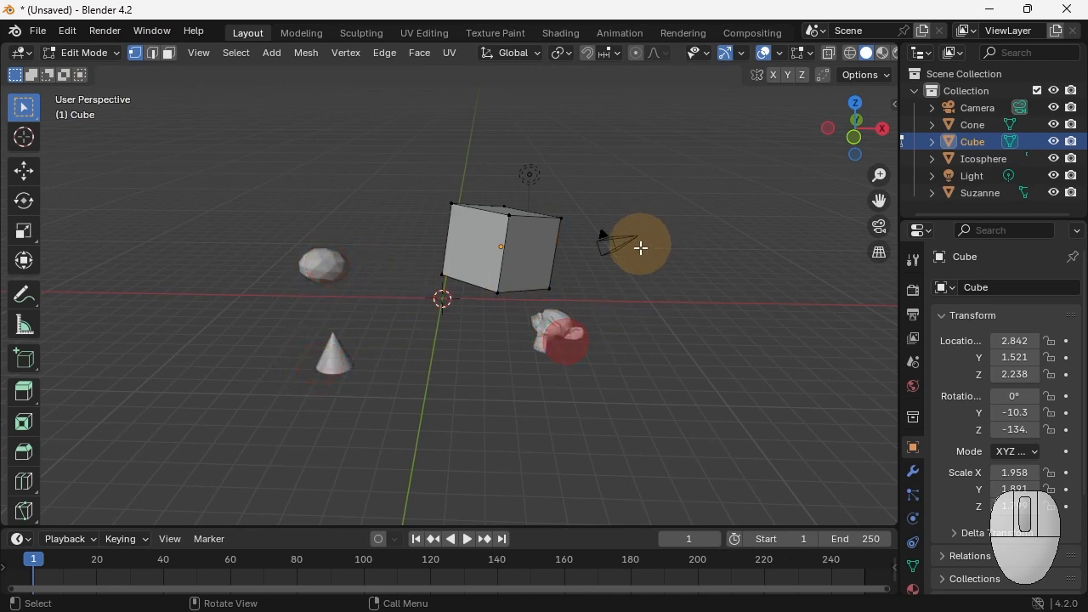
left_click(631, 244)
left_click(521, 248)
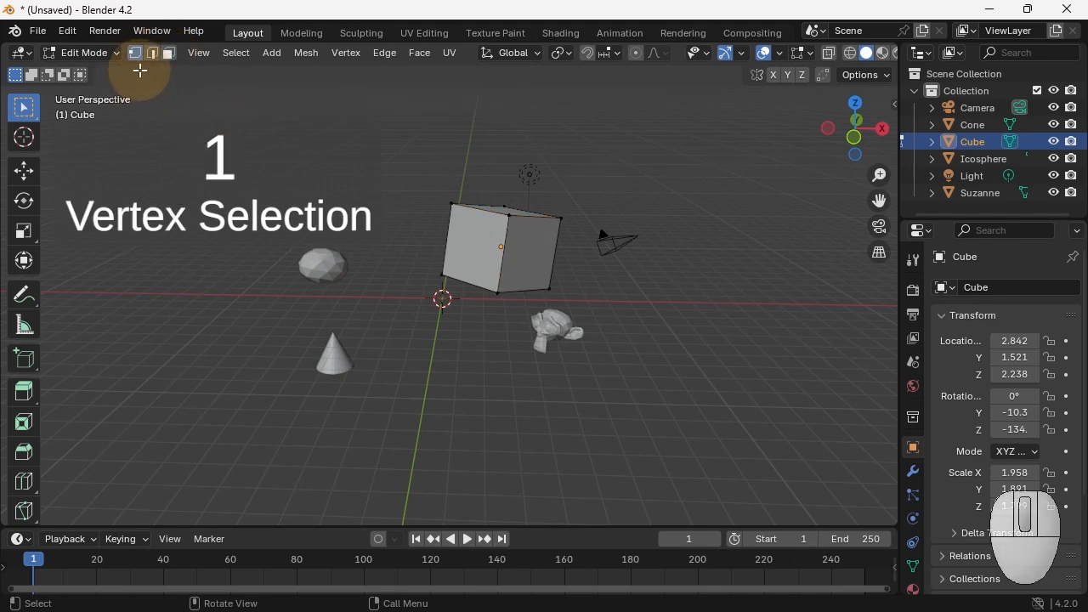
Step: Switch the mesh selection mode through edge to face, and look at the scene in side and top orthographic views
key("2")
key("3")
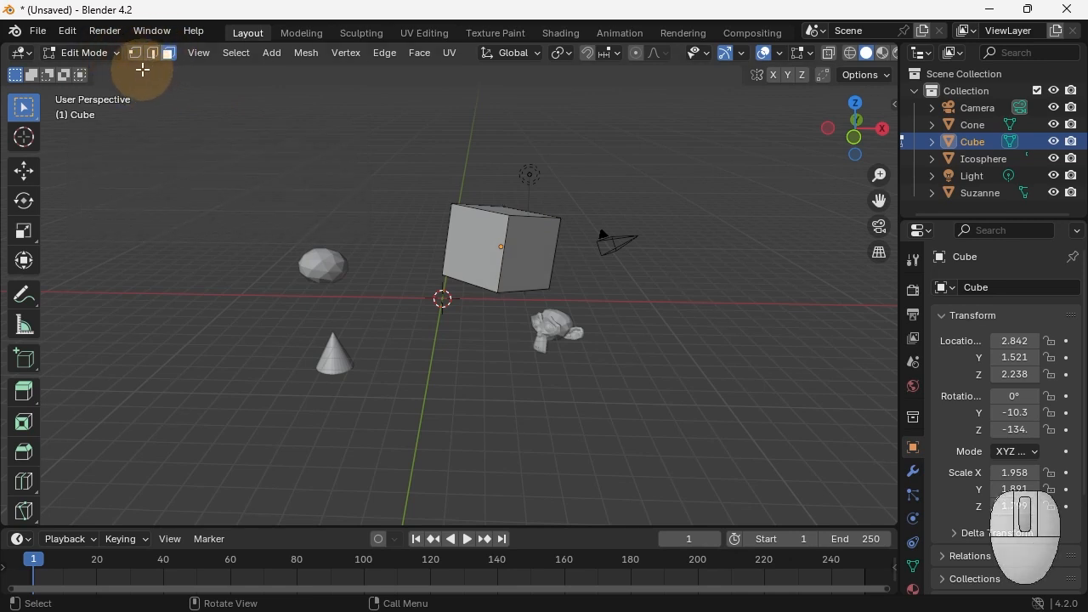
key("KP_5")
key("KP_3")
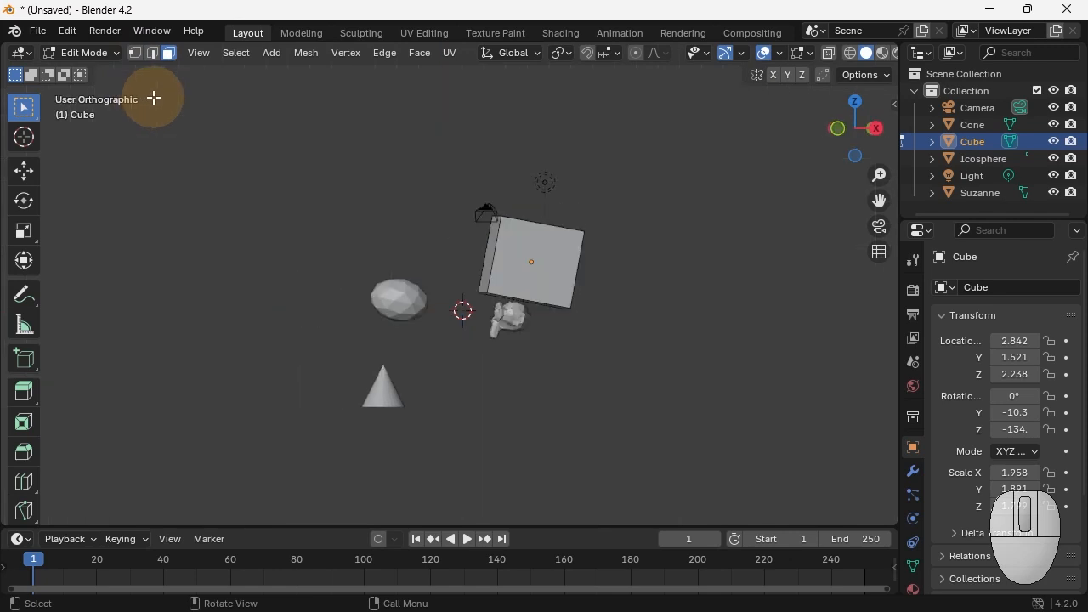
key("KP_7")
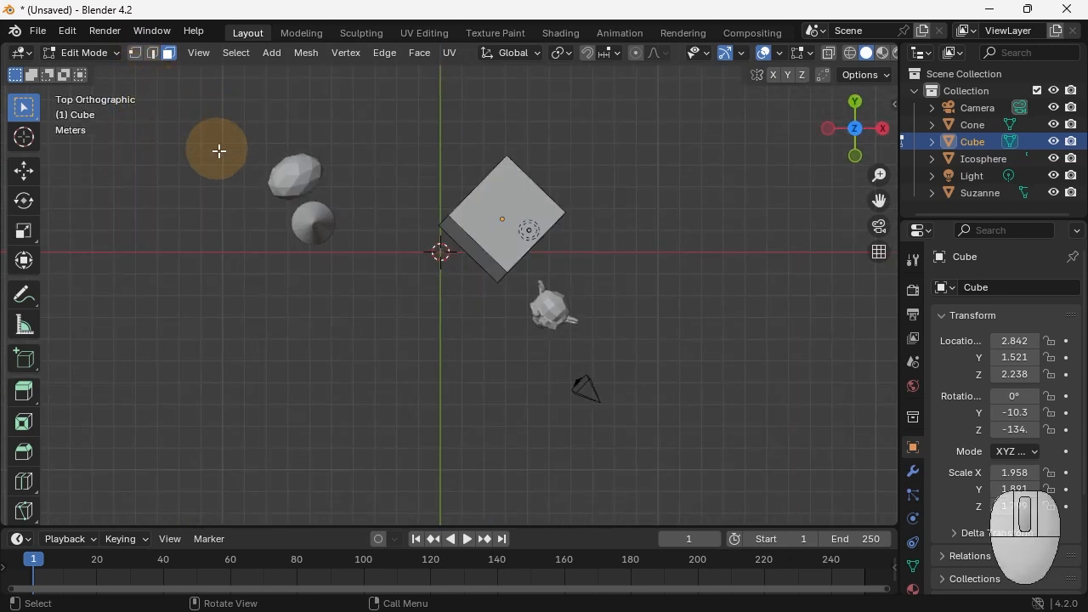
middle_click_drag(427, 229, 380, 119)
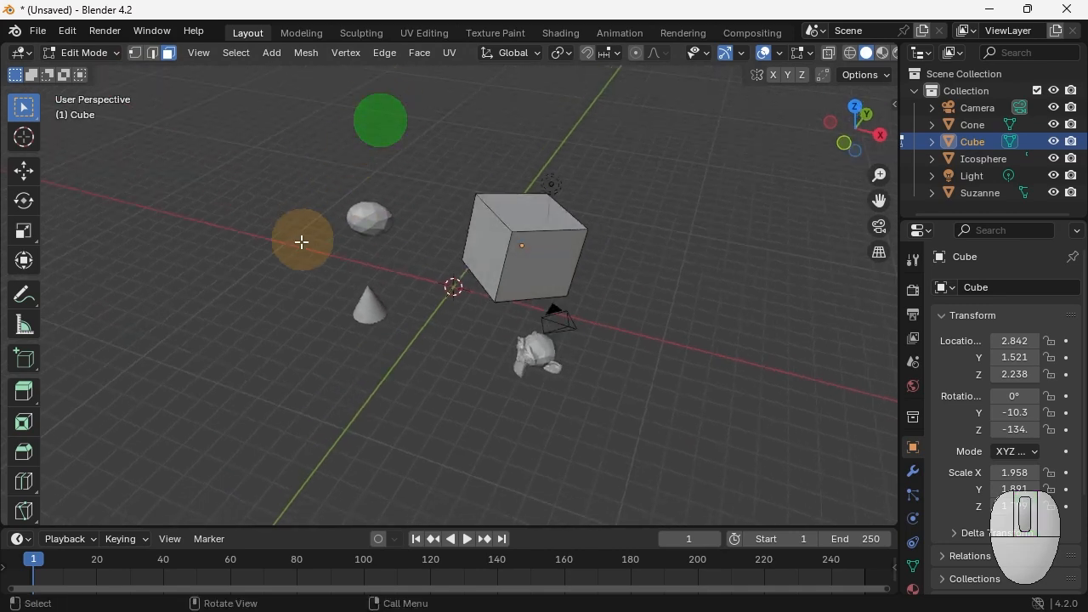
key("1")
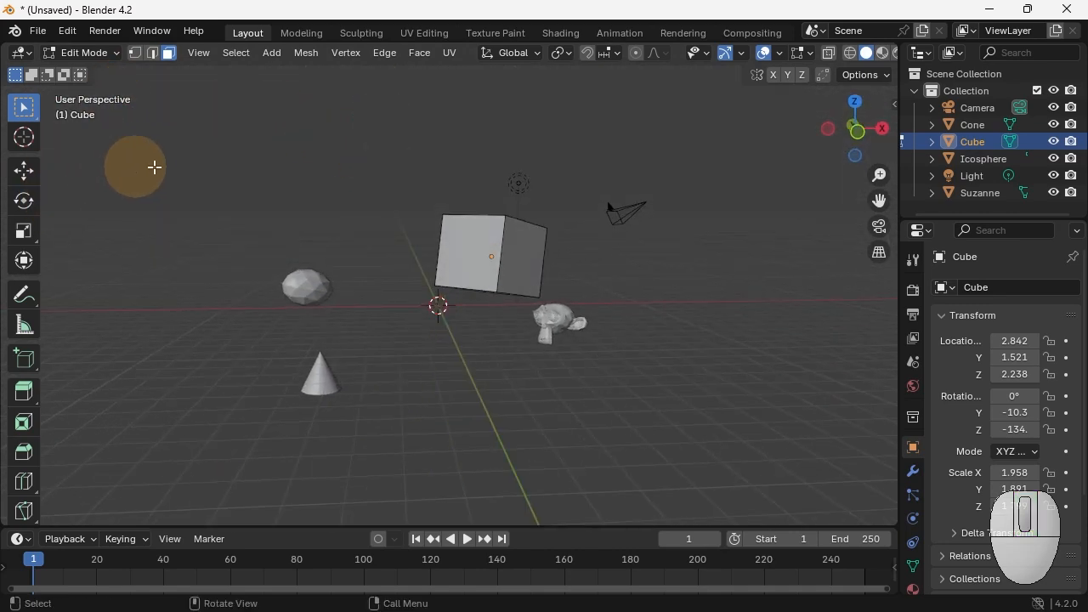
key("3")
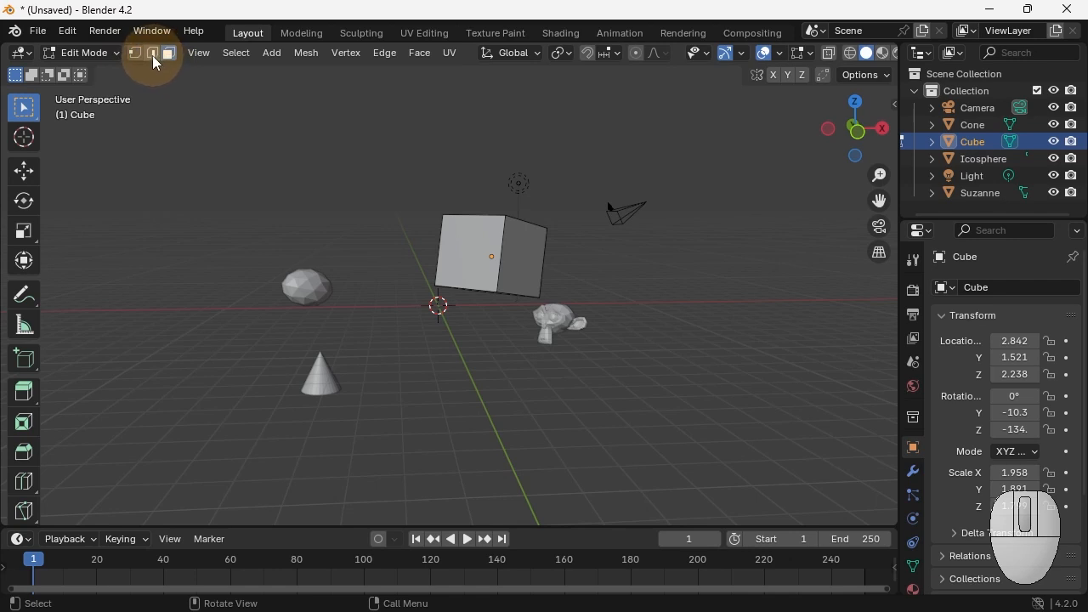
Step: Select the cube's end face that points toward the ico sphere and move it freely up and away from the cube
left_click(443, 240)
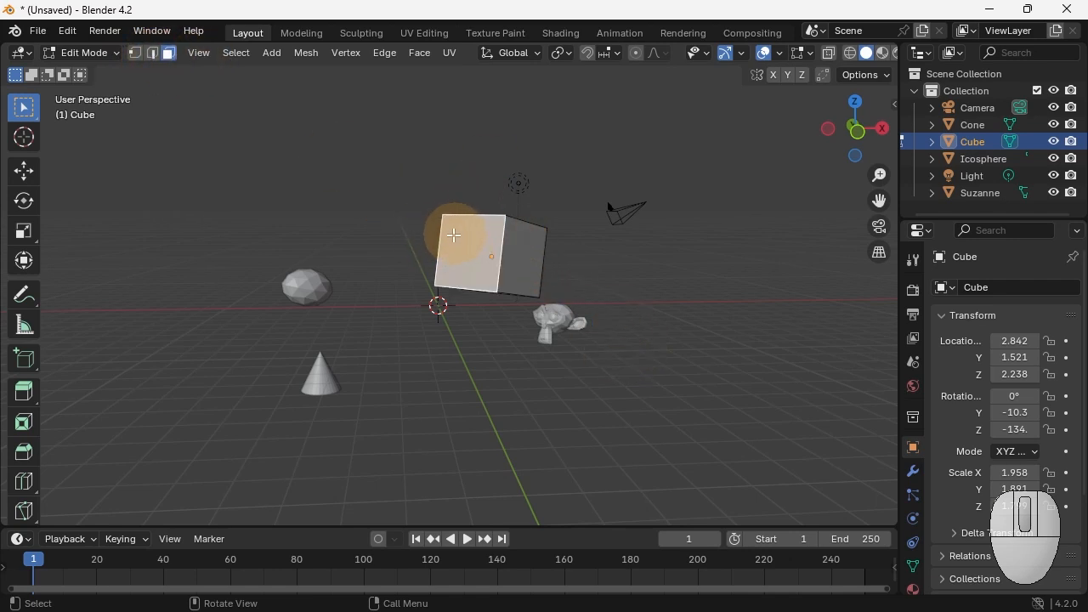
key("g")
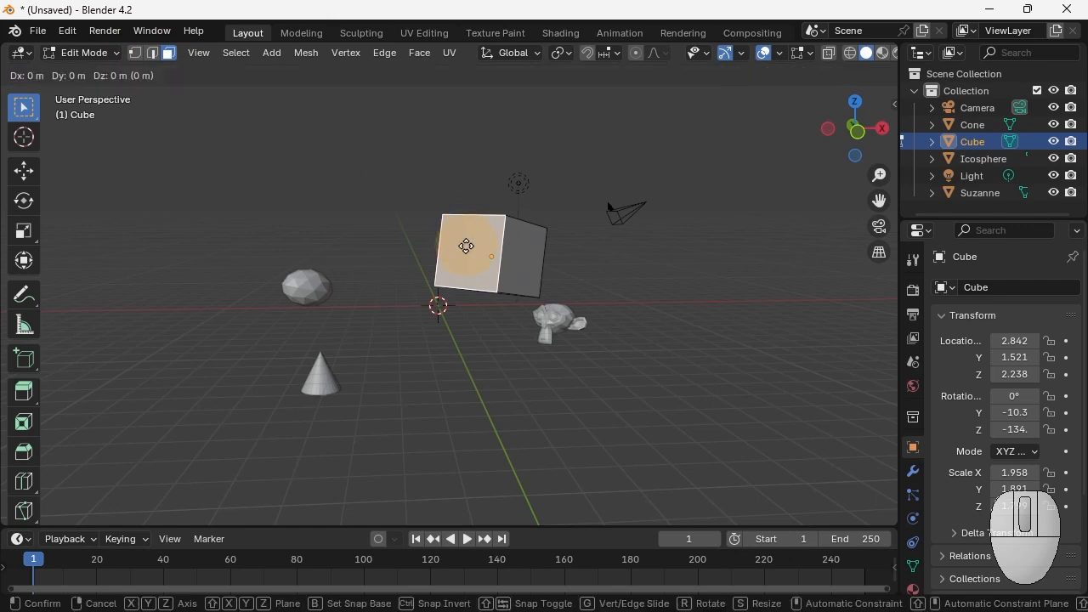
left_click(387, 204)
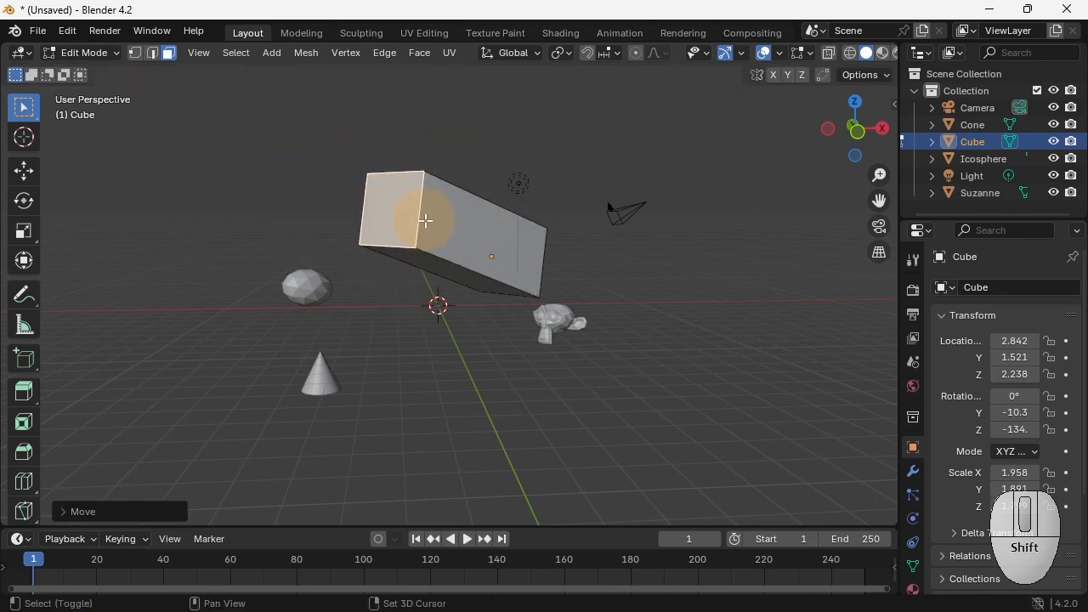
Step: Activate the Move tool and shift the selected face with its gizmo, lowering it along Z and sliding it along X
key("shift+space")
key("g")
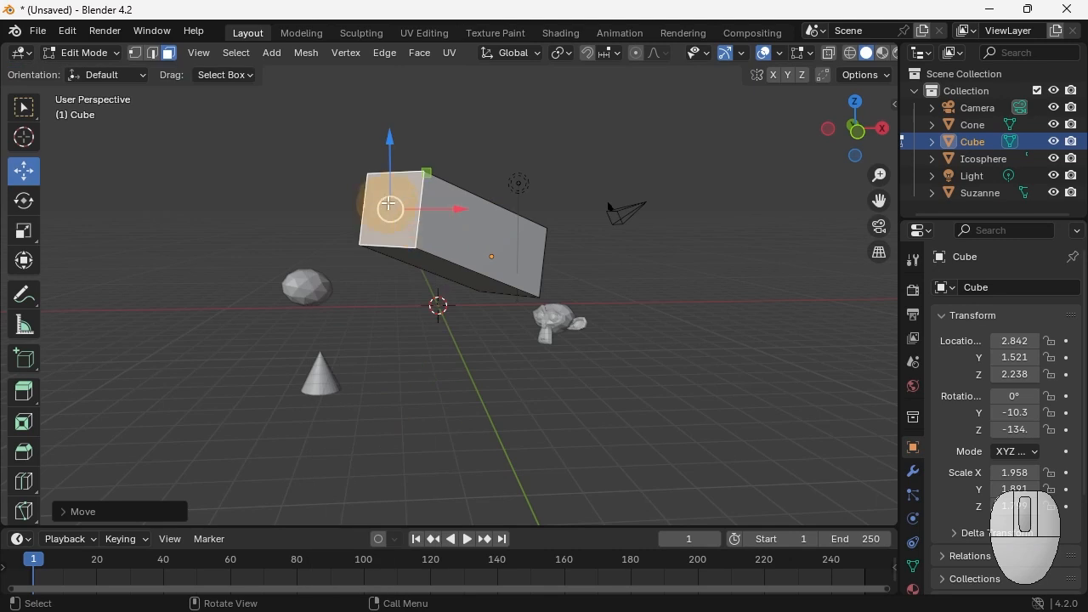
left_click_drag(388, 207, 453, 212)
left_click_drag(539, 219, 492, 213)
left_click_drag(408, 134, 398, 182)
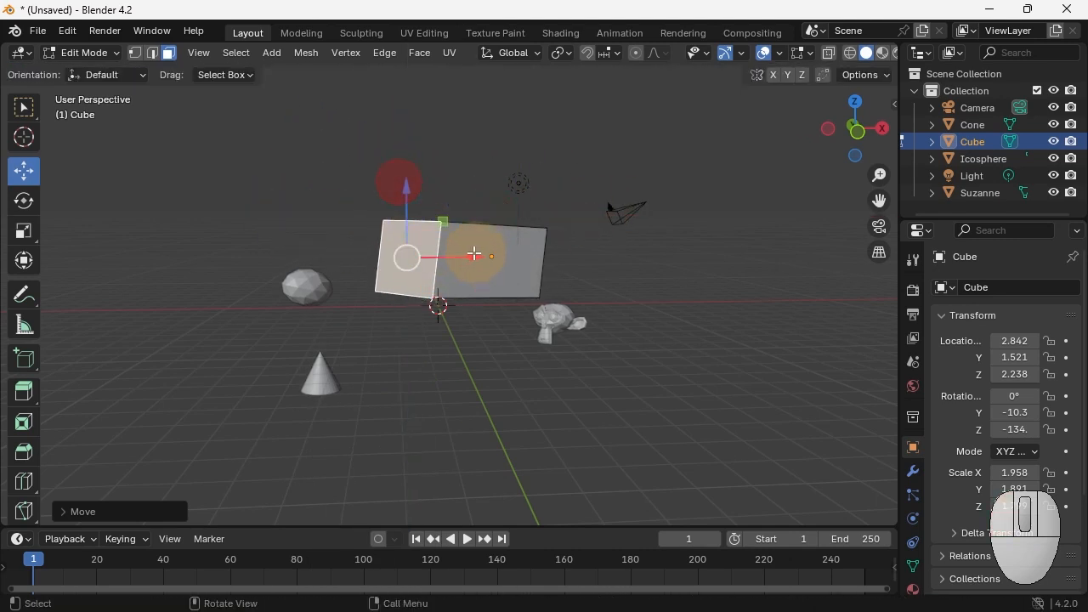
left_click_drag(474, 253, 451, 255)
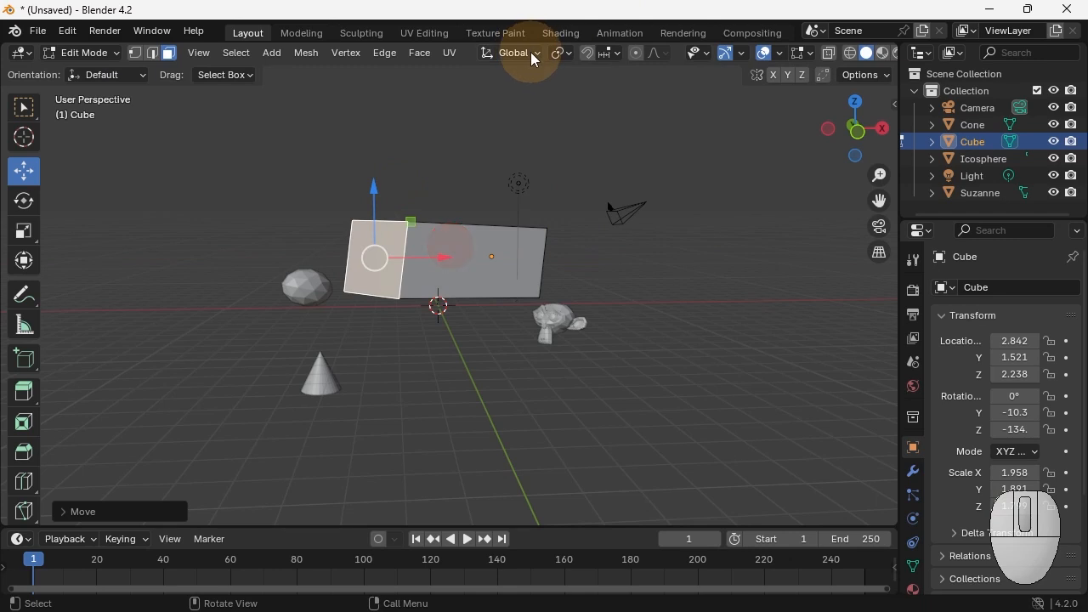
Step: Set the transform orientation to Local, move the selected face slightly upward with the local gizmo, and deselect it
left_click(531, 52)
left_click(486, 124)
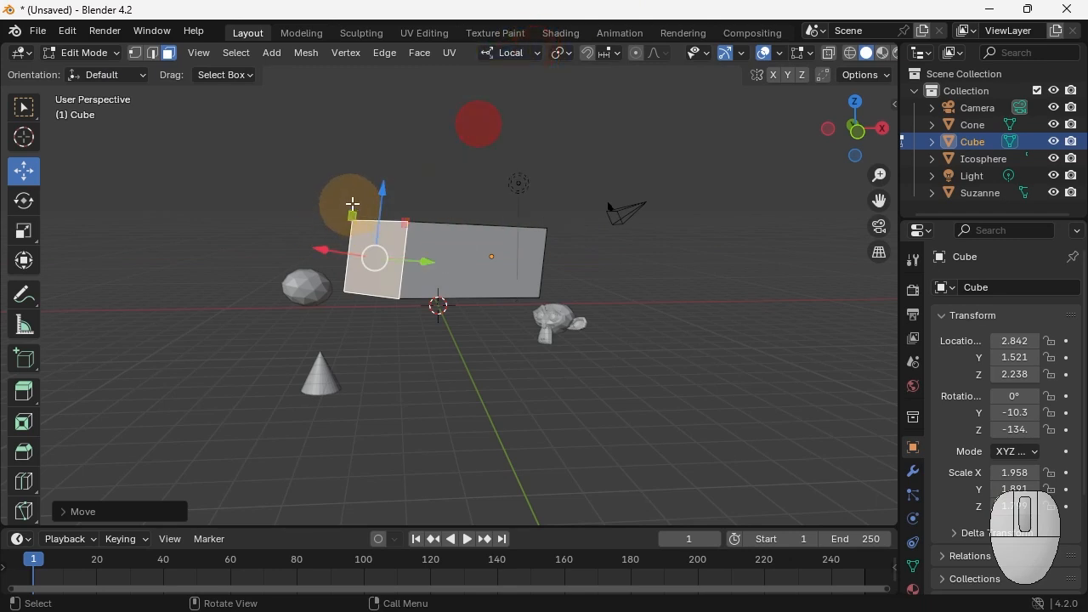
left_click_drag(353, 204, 408, 159)
left_click(532, 54)
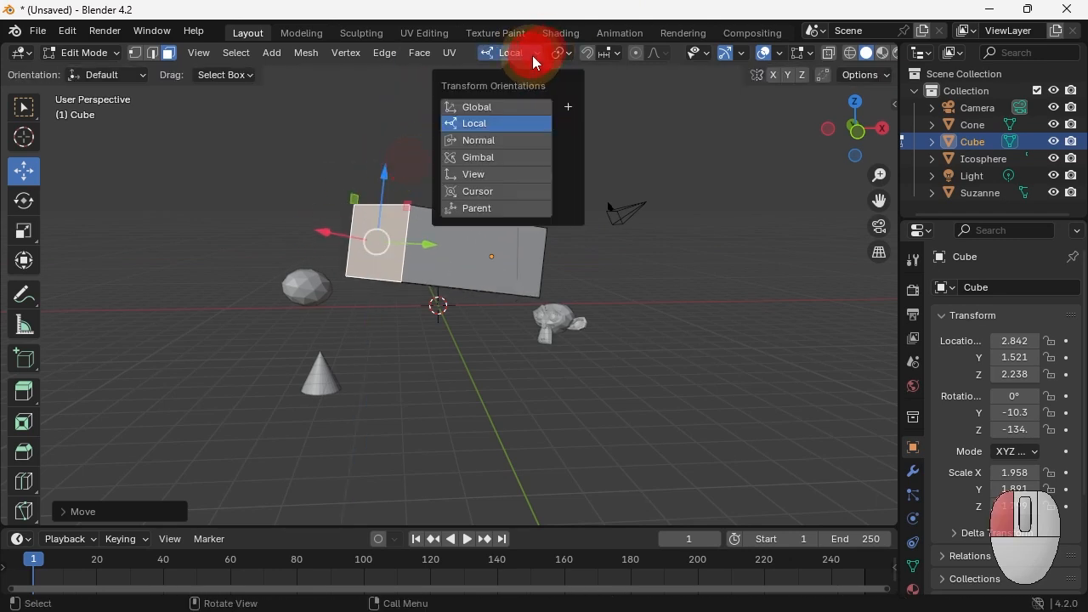
left_click(376, 247)
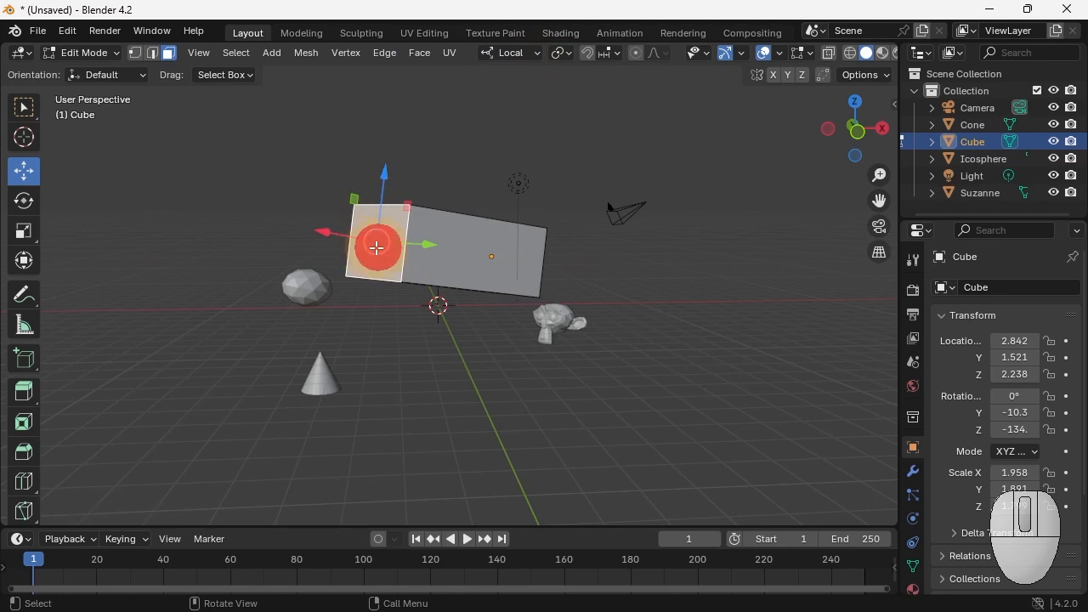
left_click(419, 202)
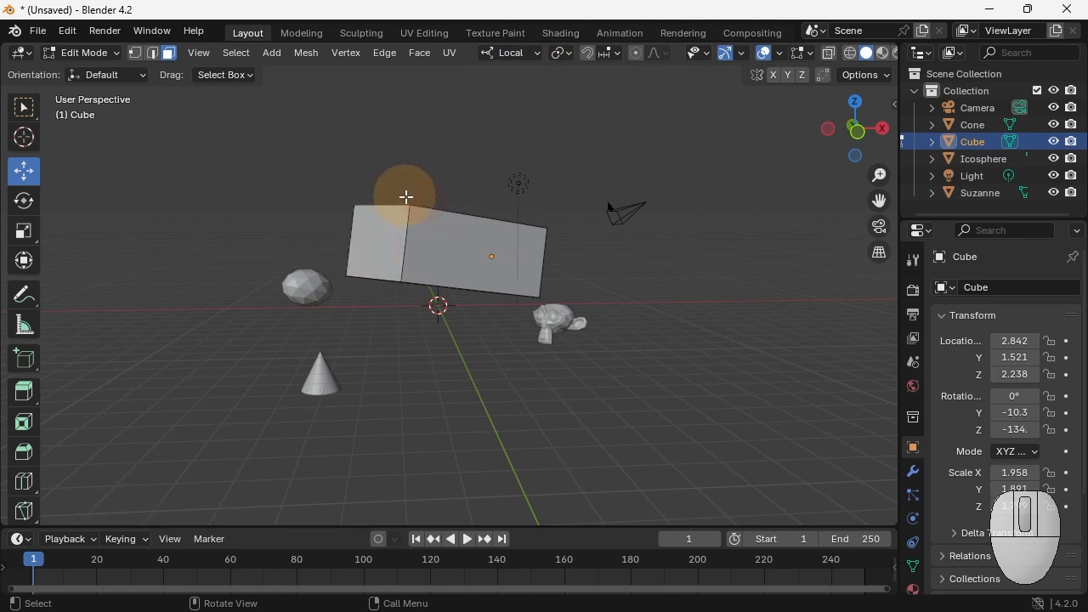
Step: Switch to vertex selection and lower the two upper vertices of the cube's long front side
left_click(134, 53)
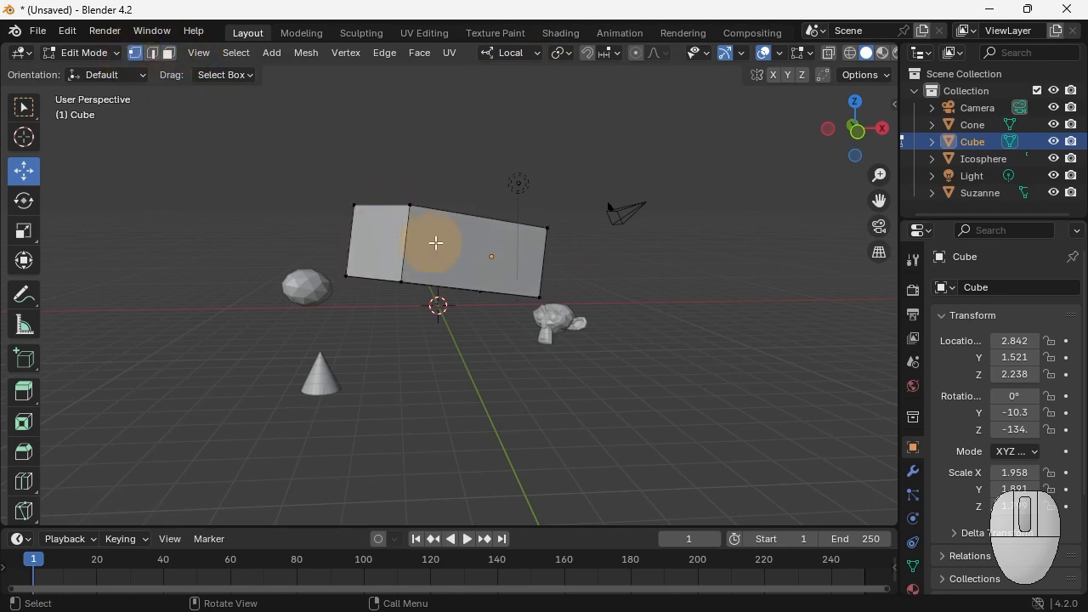
left_click(407, 206)
left_click_drag(411, 202, 396, 234)
left_click_drag(547, 228, 549, 258)
Step: Raise the cube's rear upper vertex and reposition the two outer vertices of the end face to form an irregular shape
left_click(485, 226)
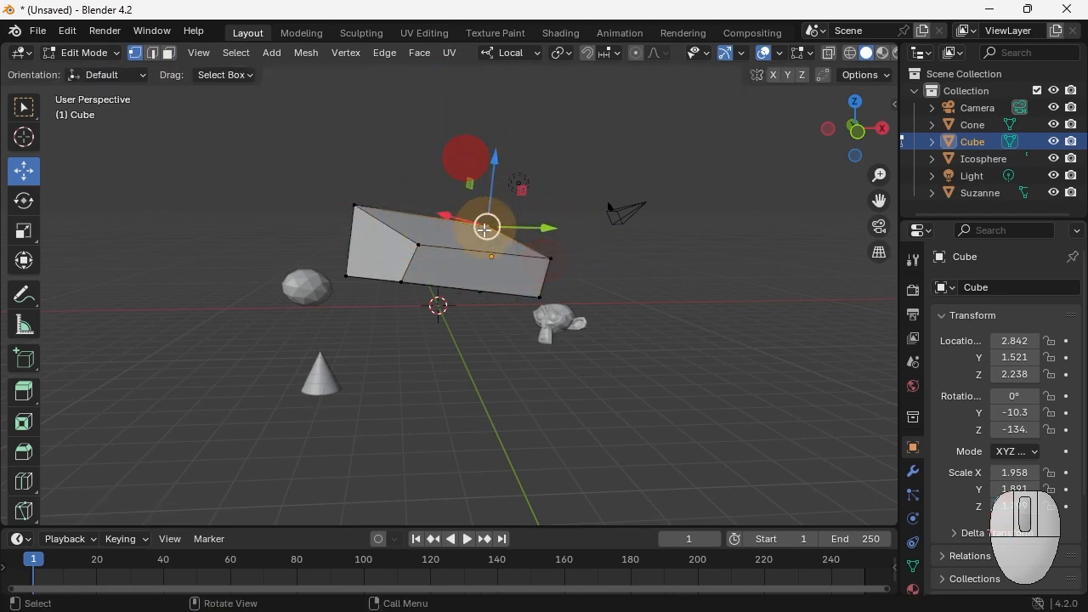
left_click_drag(485, 226, 411, 173)
left_click(355, 207)
left_click_drag(358, 209, 395, 225)
left_click_drag(350, 285, 357, 267)
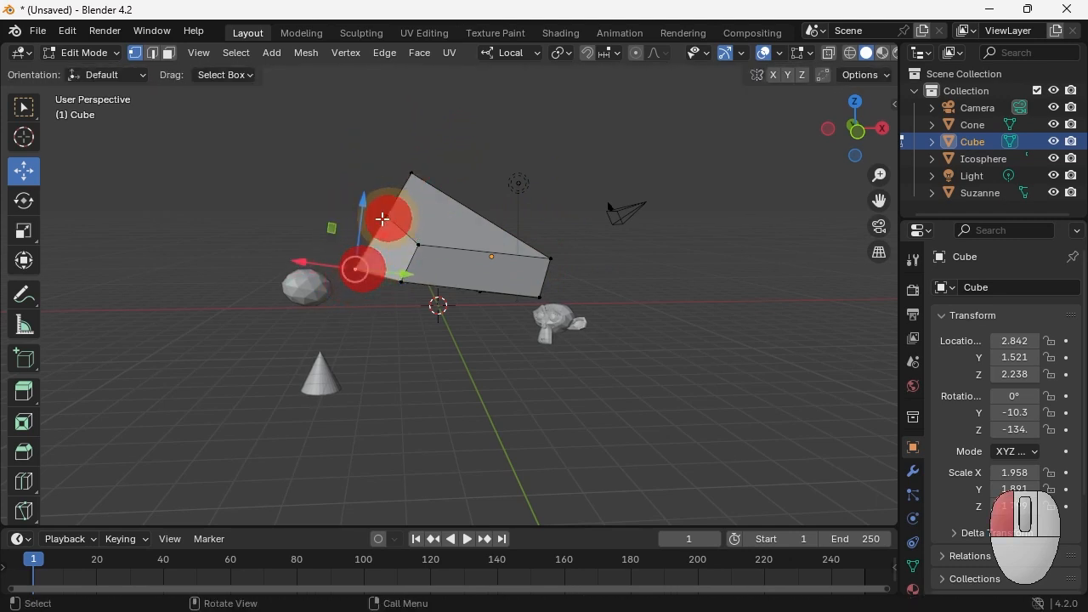
left_click(387, 217)
left_click_drag(383, 214, 316, 216)
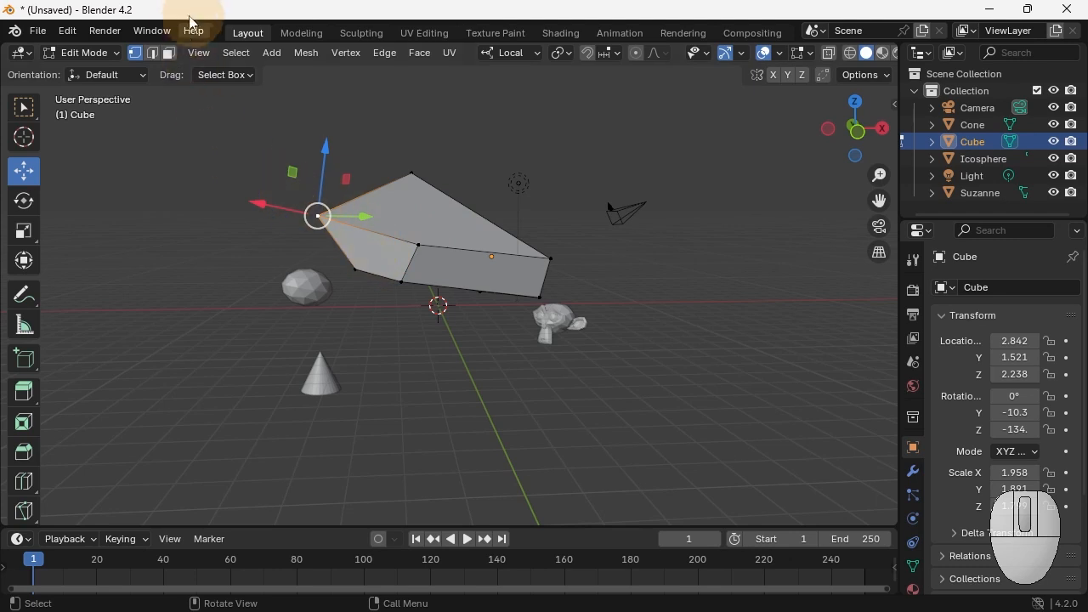
Step: Switch to face selection and extrude the distorted end face outward along its normal
left_click(168, 53)
left_click(391, 256)
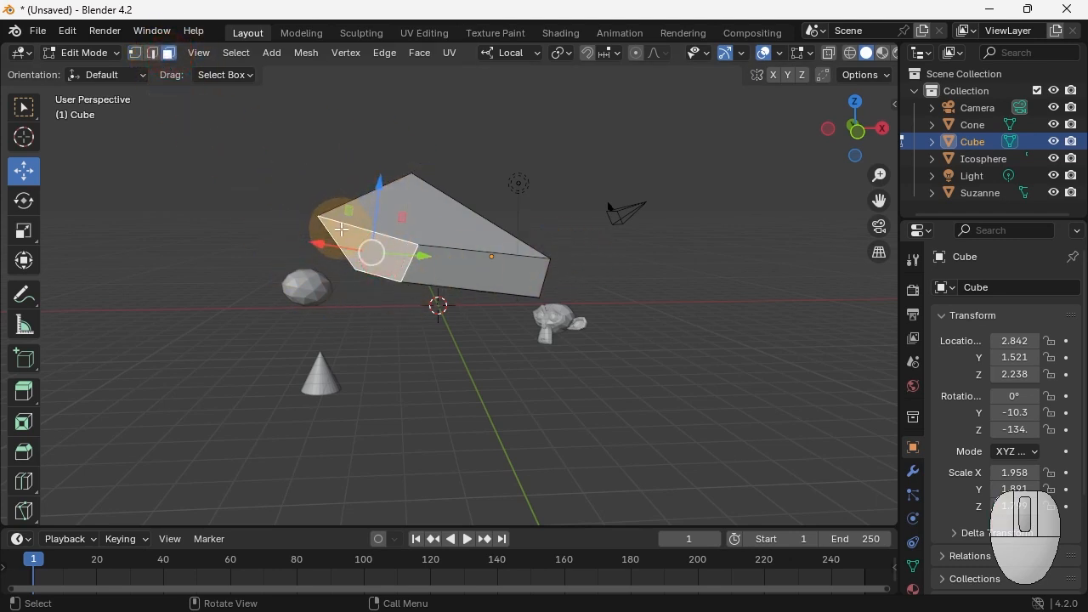
key("e")
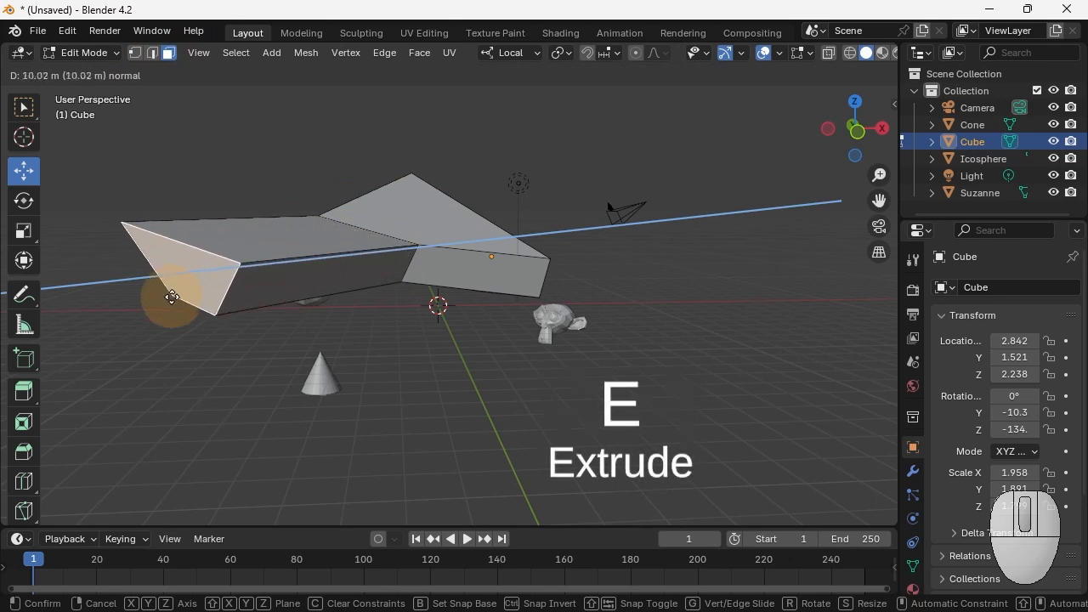
left_click(242, 278)
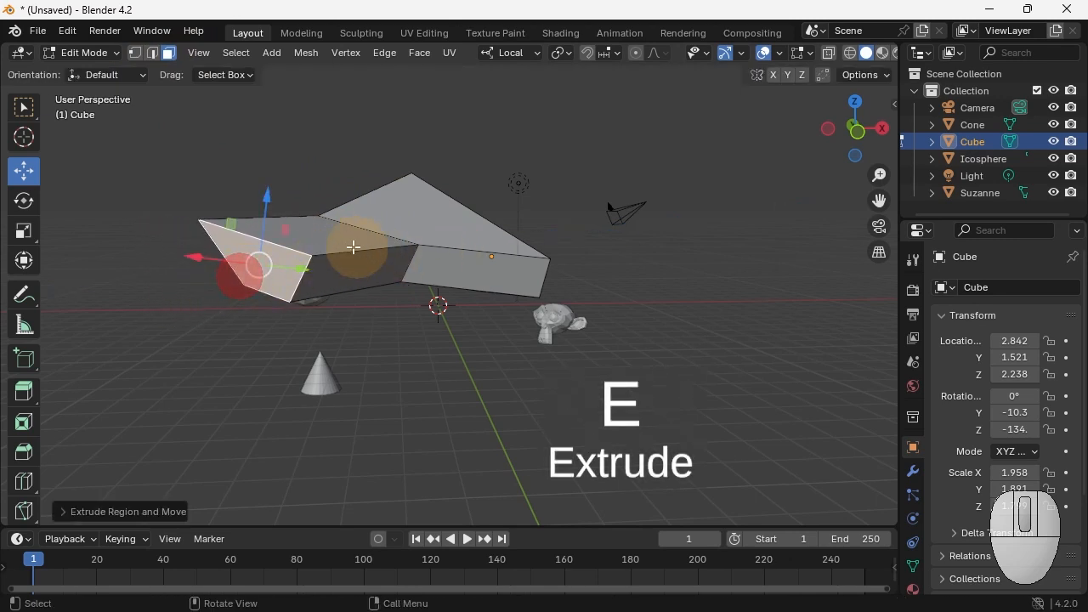
Step: Extrude the upper face of the newly extruded end section upward along its normal into a tall block
left_click(329, 232)
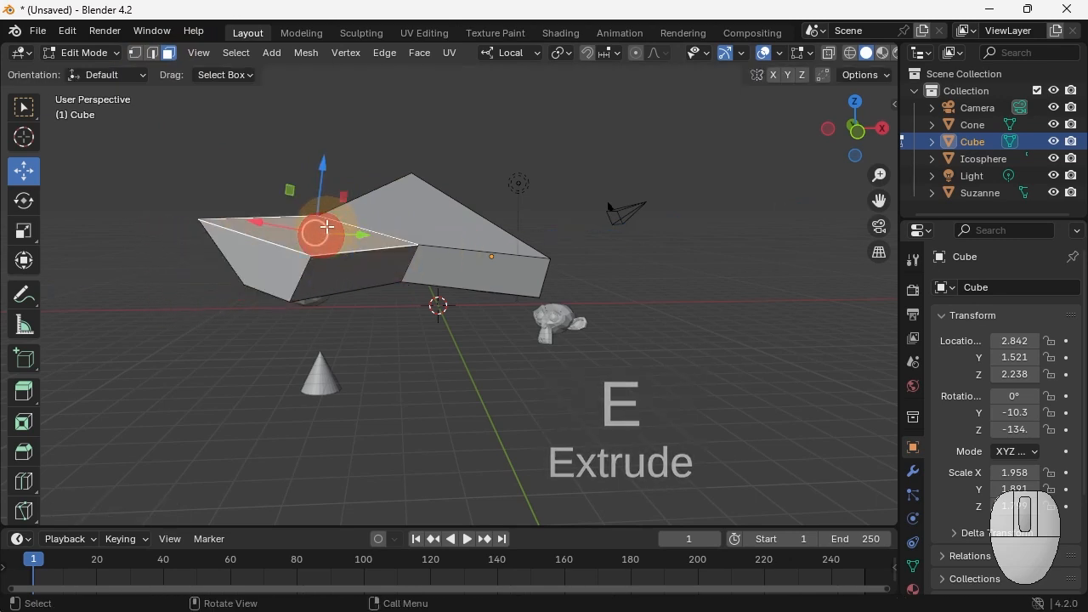
key("e")
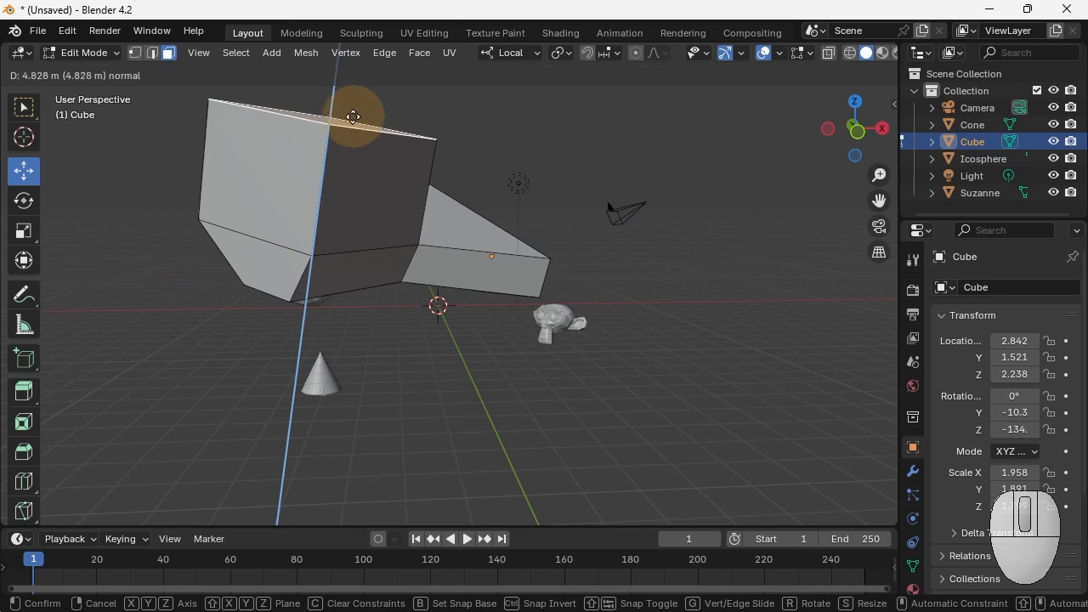
left_click(350, 115)
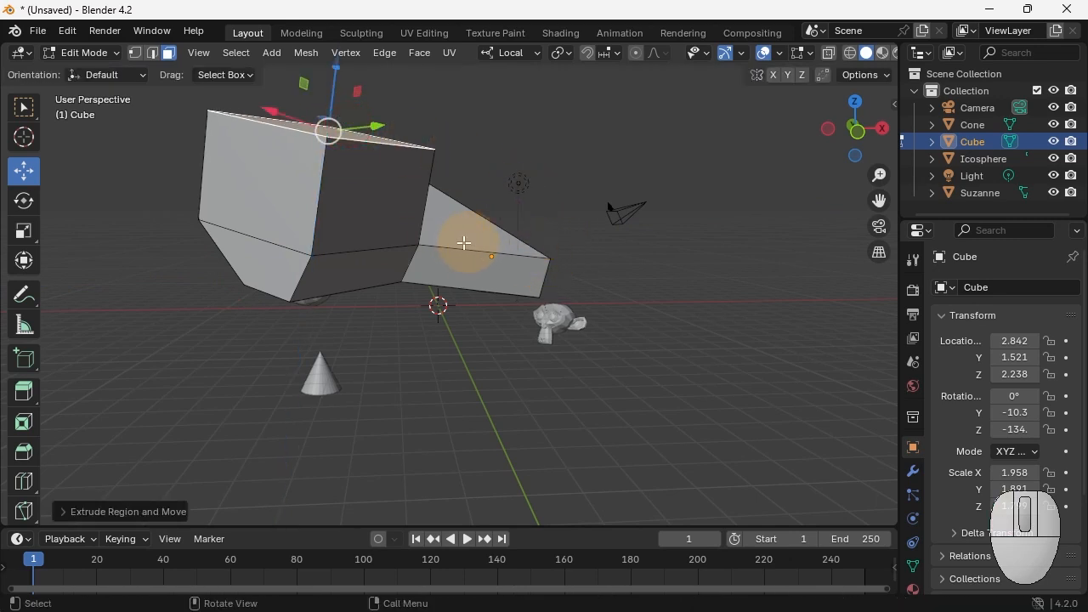
Step: Switch to edge selection and extrude the upper sloping edge at the mesh's opposite end outward into a flat, wing-like face
left_click(153, 53)
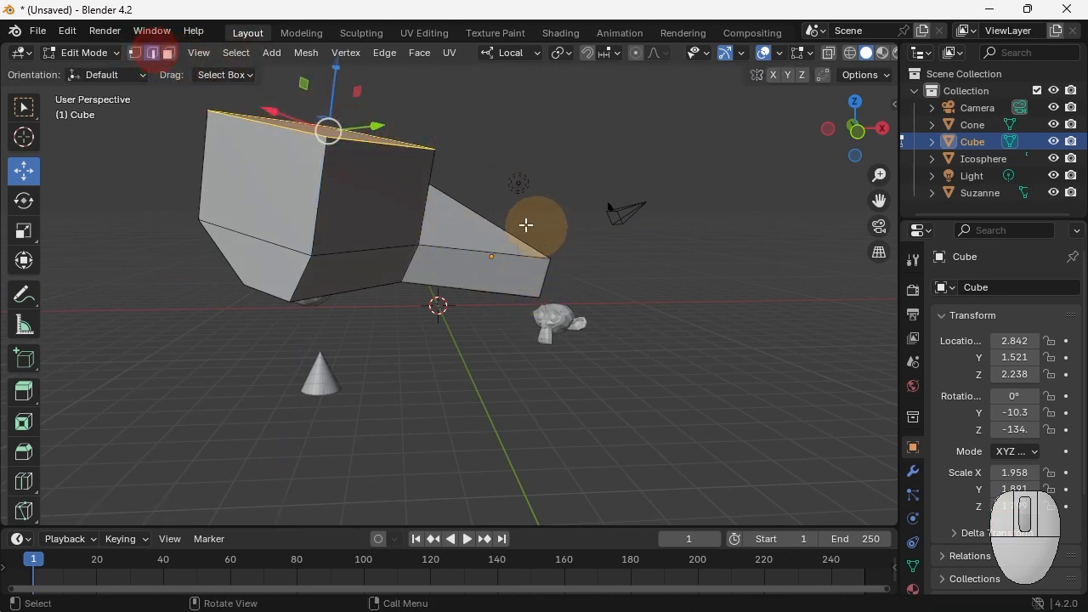
left_click(502, 238)
key("e")
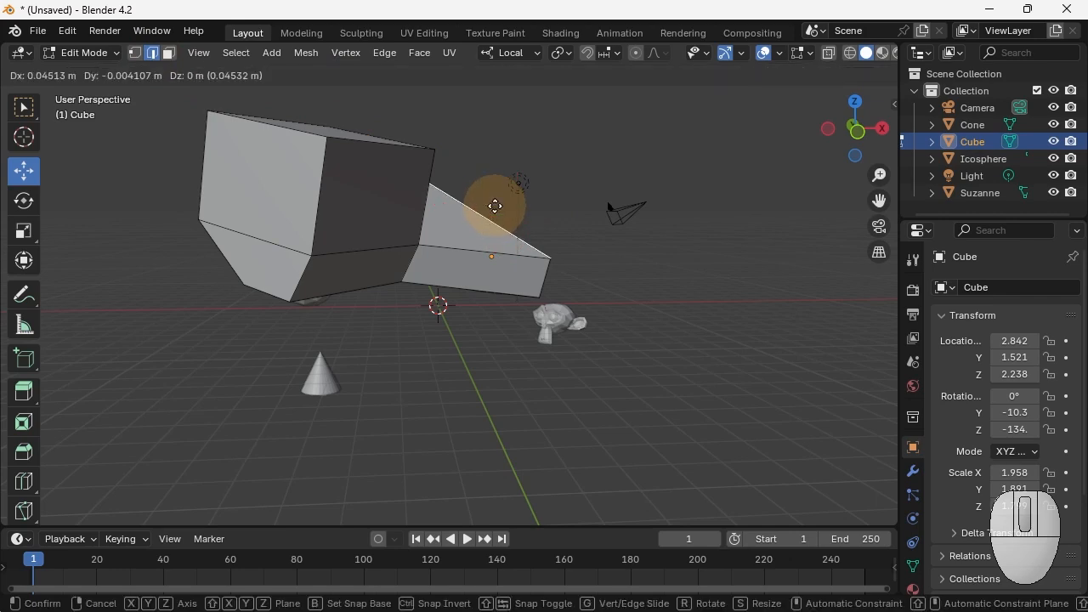
left_click(653, 170)
middle_click_drag(524, 273, 652, 425)
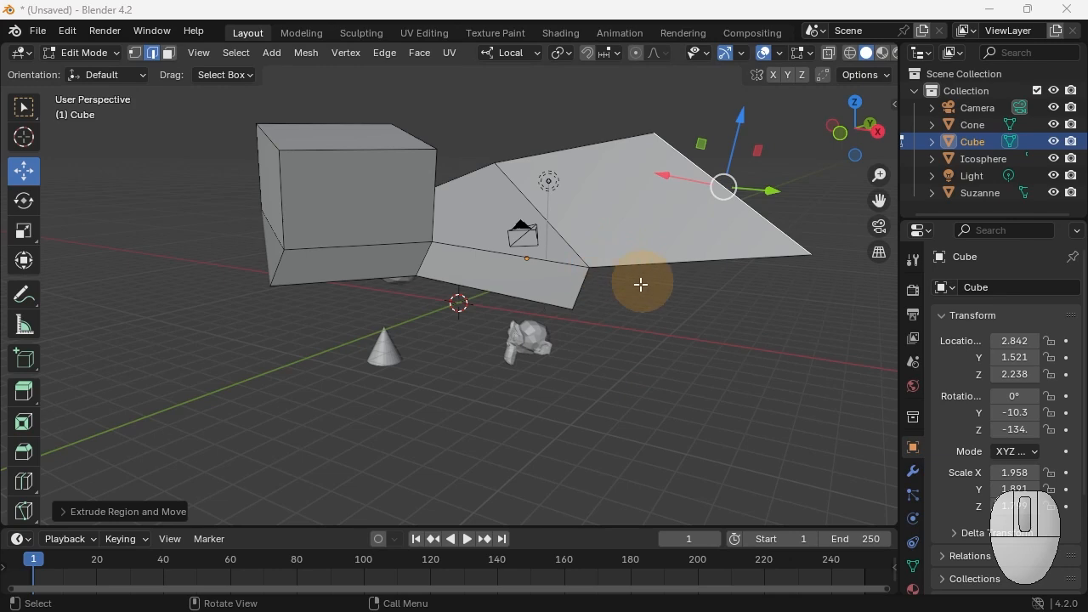
Step: Switch to face selection and delete the upper face between the tall block and the wing with the Only Faces option
middle_click_drag(634, 299, 575, 334)
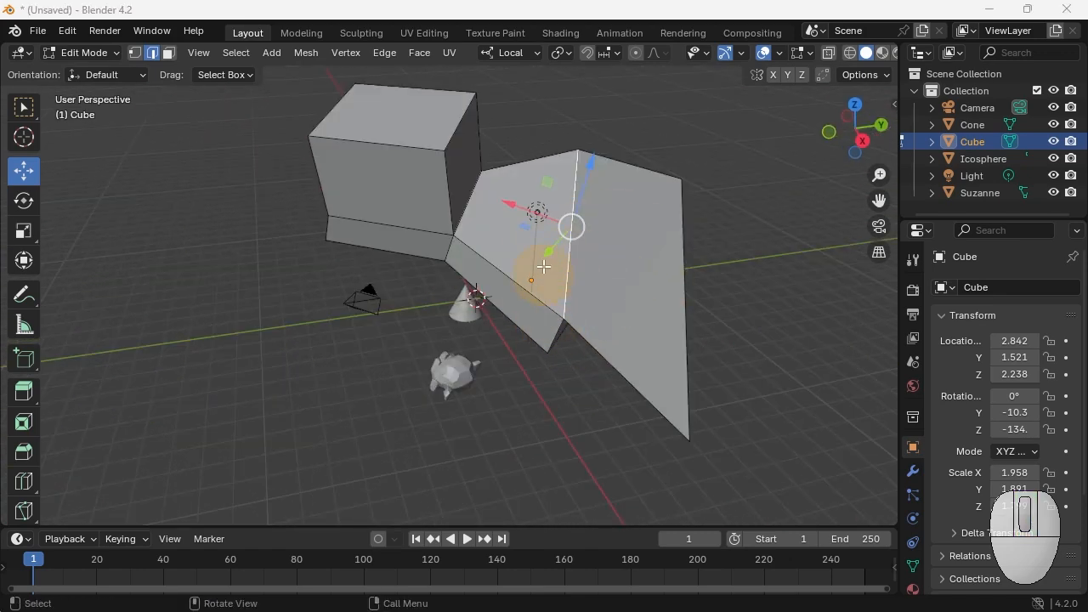
middle_click_drag(592, 316, 618, 293)
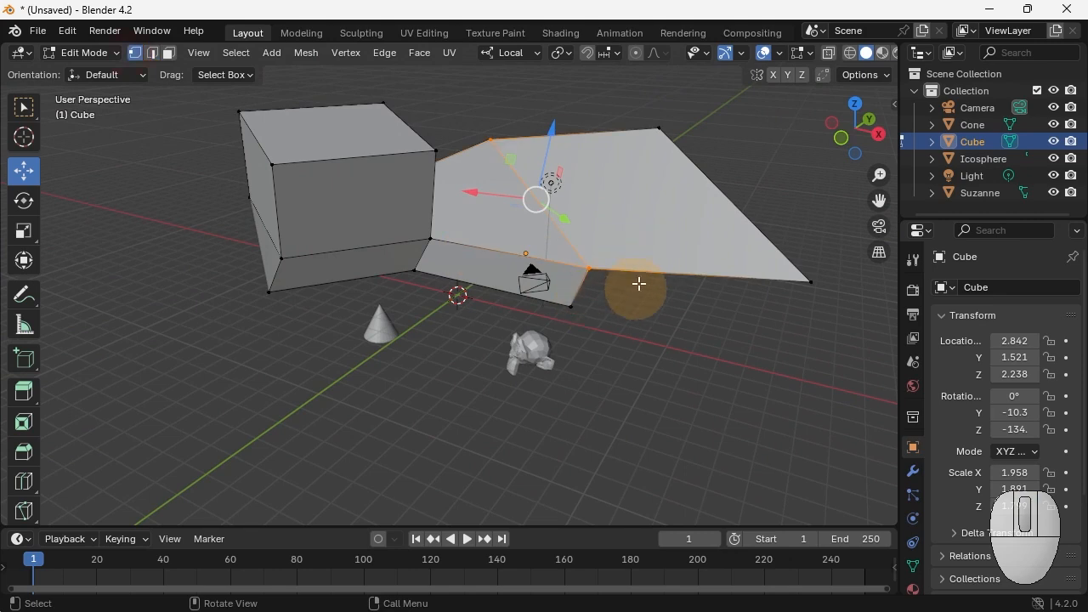
mouse_move(639, 284)
middle_mouse_down()
mouse_move(556, 318)
mouse_move(624, 304)
mouse_move(590, 323)
mouse_move(646, 320)
mouse_move(636, 362)
mouse_move(661, 286)
mouse_move(612, 240)
mouse_move(496, 284)
mouse_move(627, 315)
mouse_move(627, 266)
middle_mouse_up()
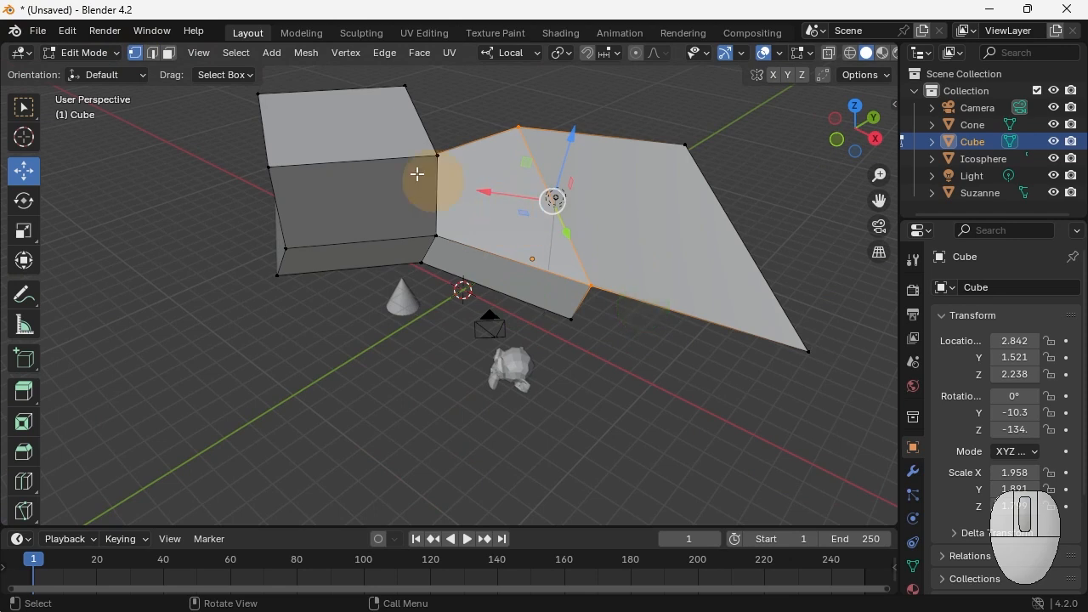
left_click(169, 52)
left_click(534, 222)
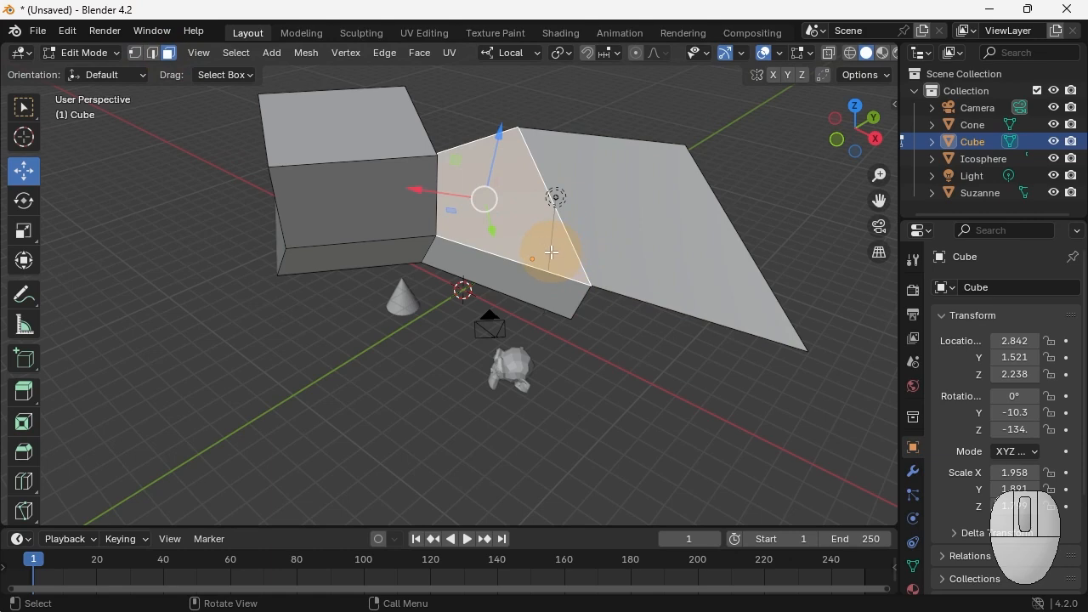
key("x")
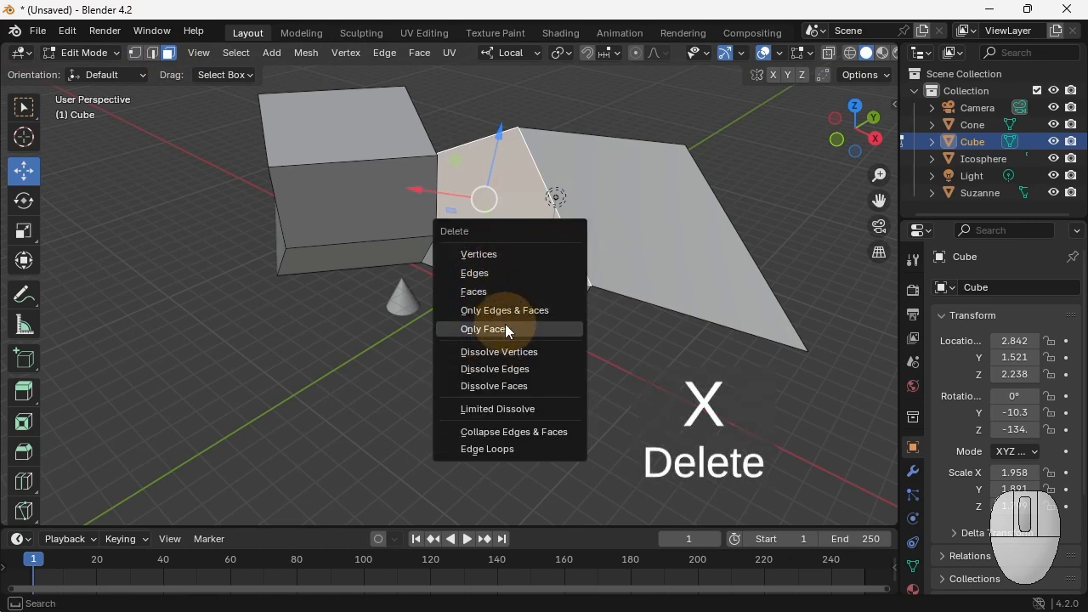
left_click(507, 328)
middle_click_drag(629, 221, 612, 204)
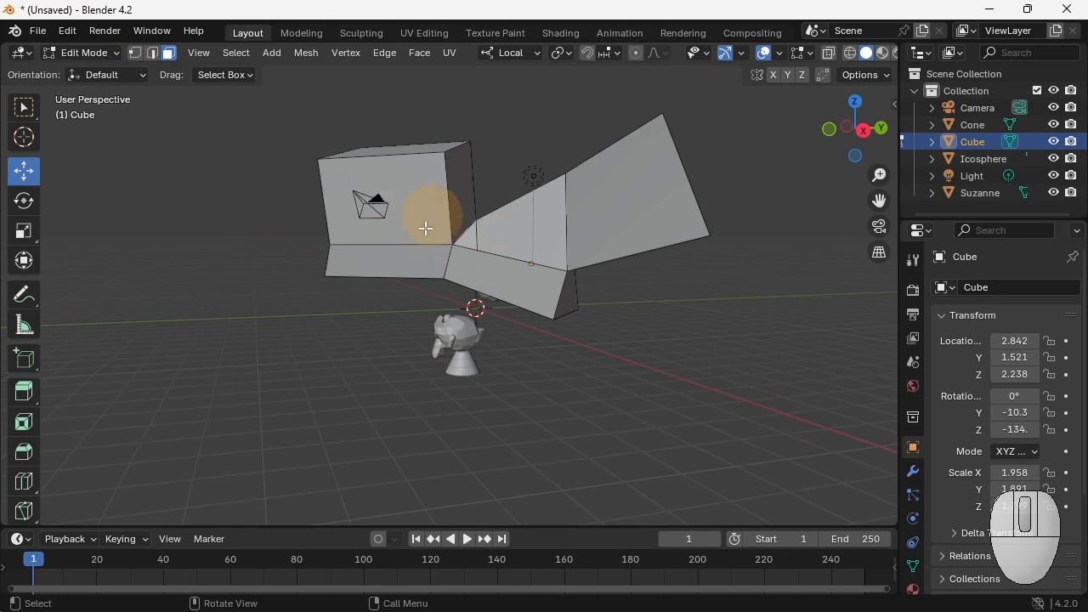
Step: Return to Object Mode, select the cone, and frame it in the viewport
left_click(110, 53)
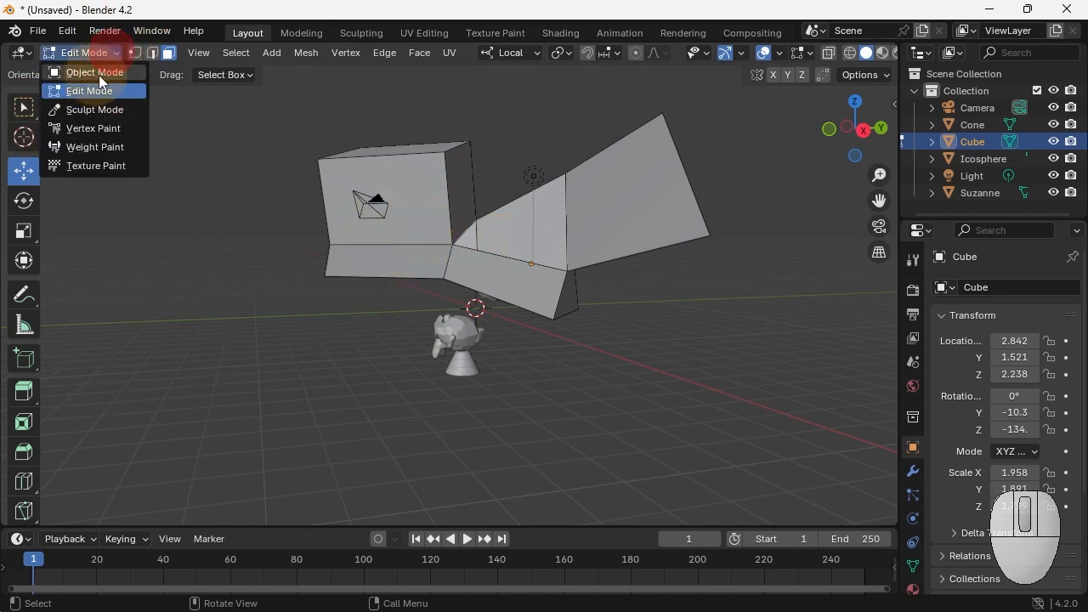
left_click(93, 72)
left_click(459, 336)
middle_click_drag(485, 413, 534, 389)
left_click(308, 380)
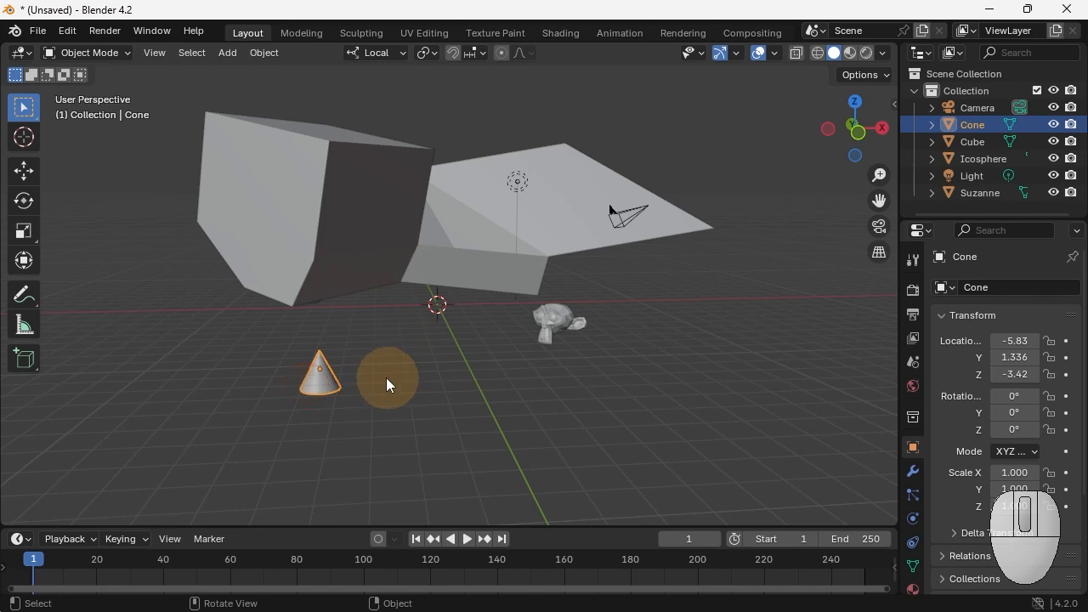
key("KP_Decimal")
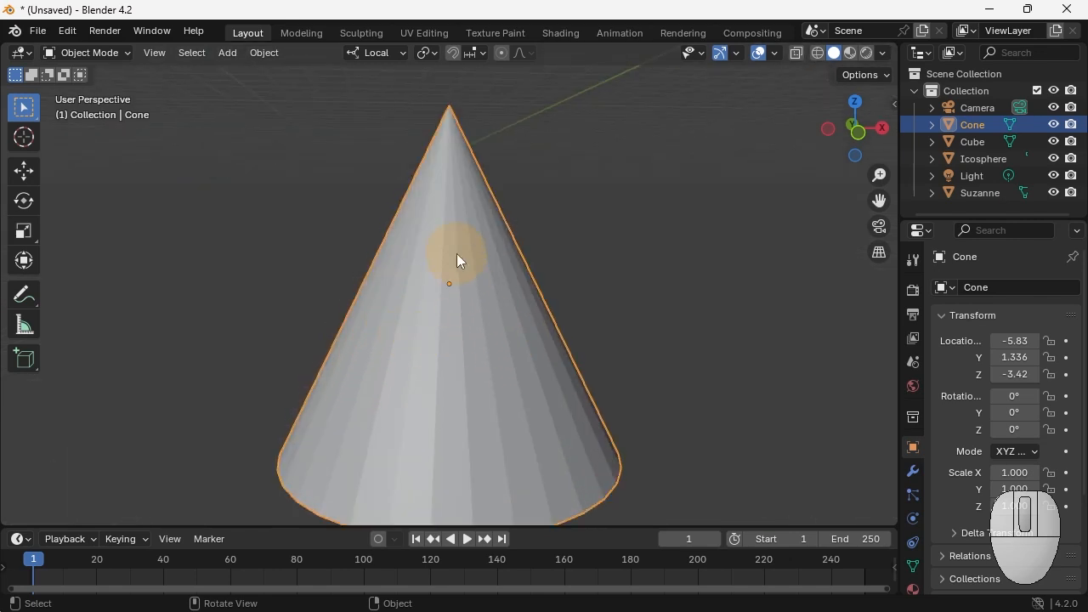
Step: Enter Edit Mode on the cone, select one of its narrow side faces, and move it outward and slightly upward
left_click(128, 53)
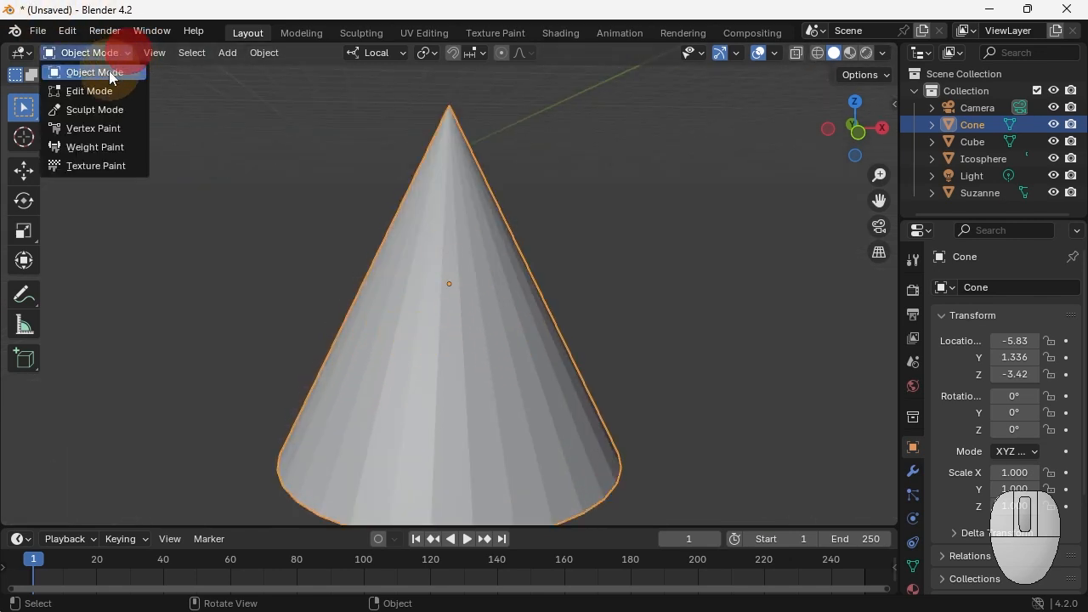
left_click(100, 90)
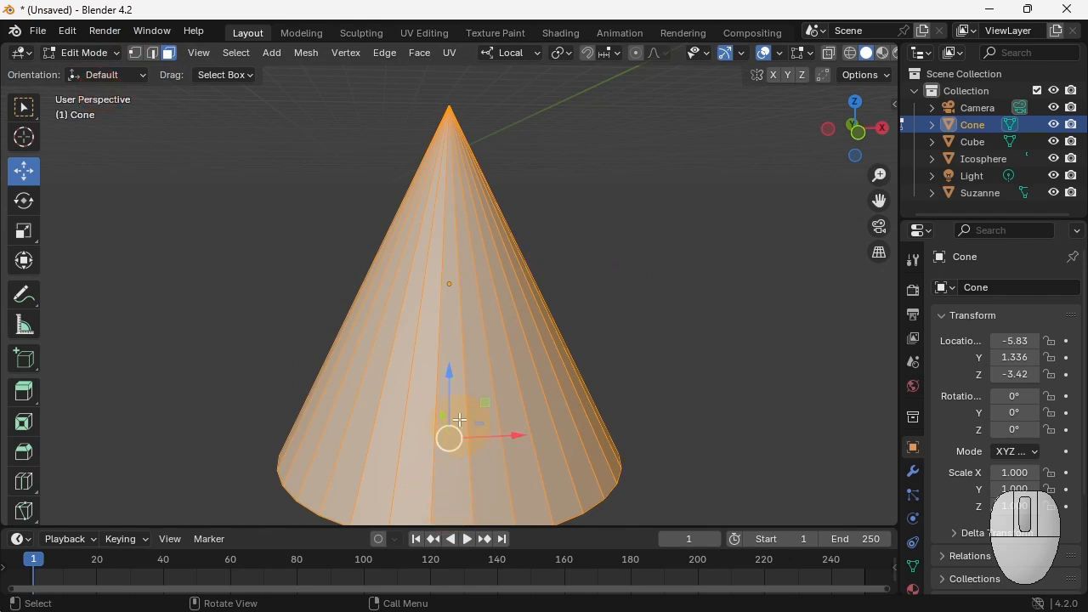
left_click(510, 367)
left_click_drag(508, 367, 641, 330)
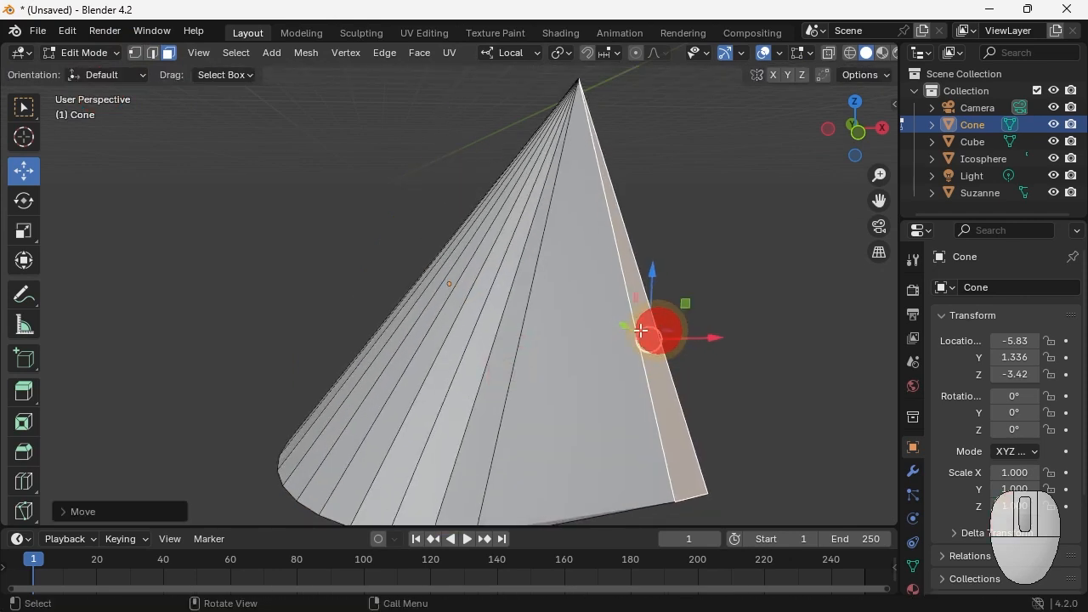